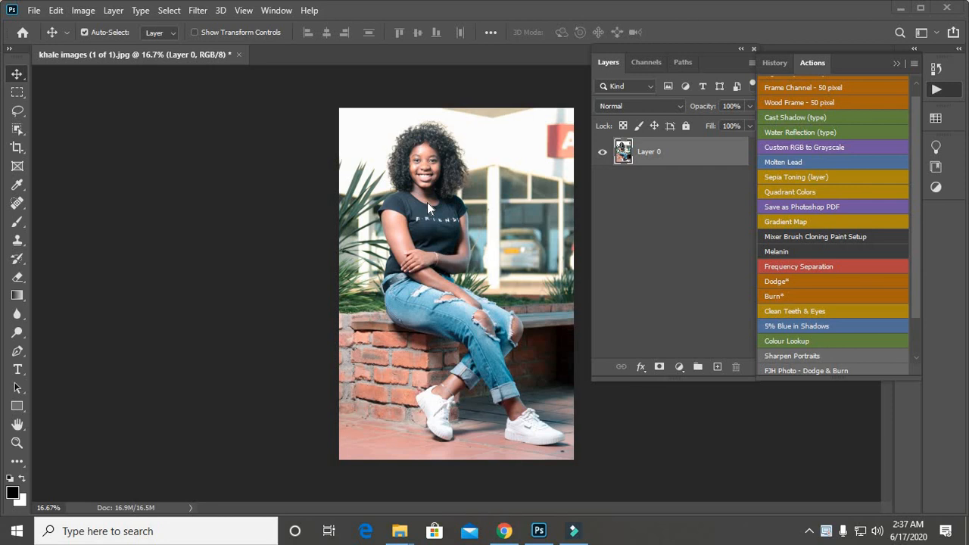
- Inspect the woman's face, arms and hands up close and restore the photo's placement on the canvas
left_click(427, 202)
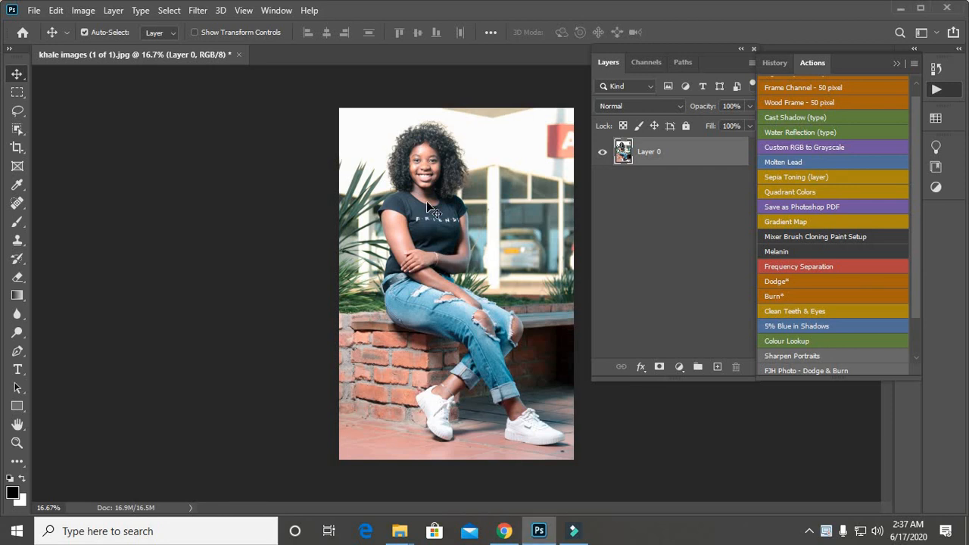
key("ctrl+plus")
key("ctrl+plus")
key("ctrl+plus")
key("ctrl+plus")
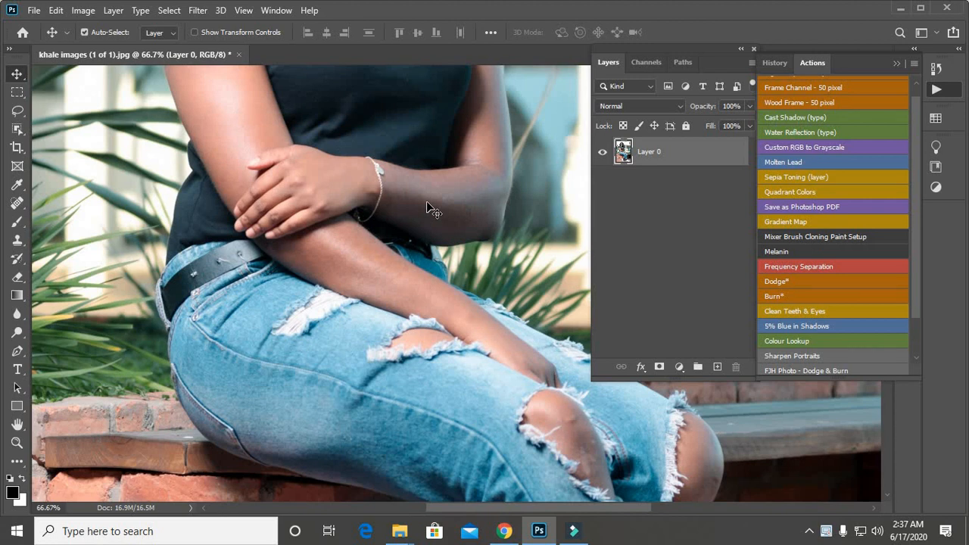
left_click_drag(398, 242, 426, 405)
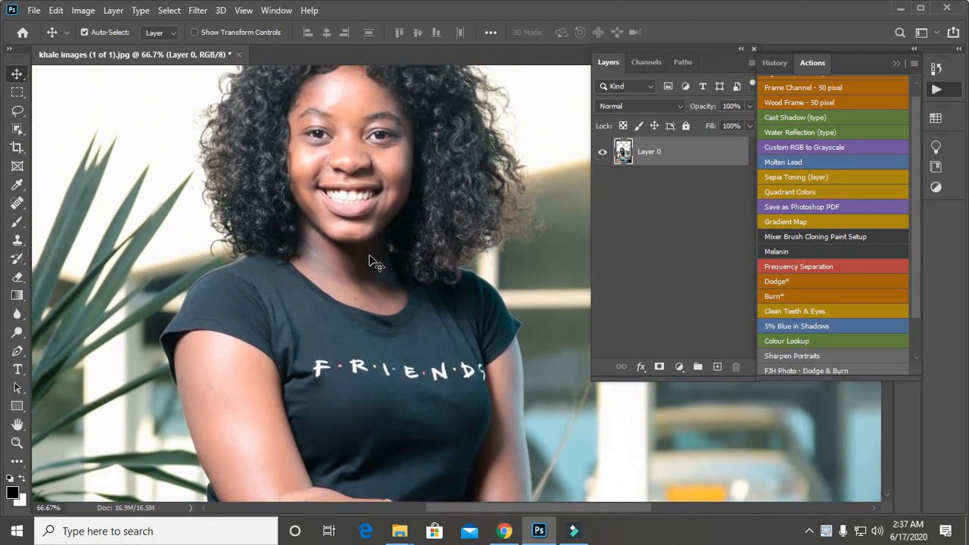
left_click_drag(369, 261, 389, 308)
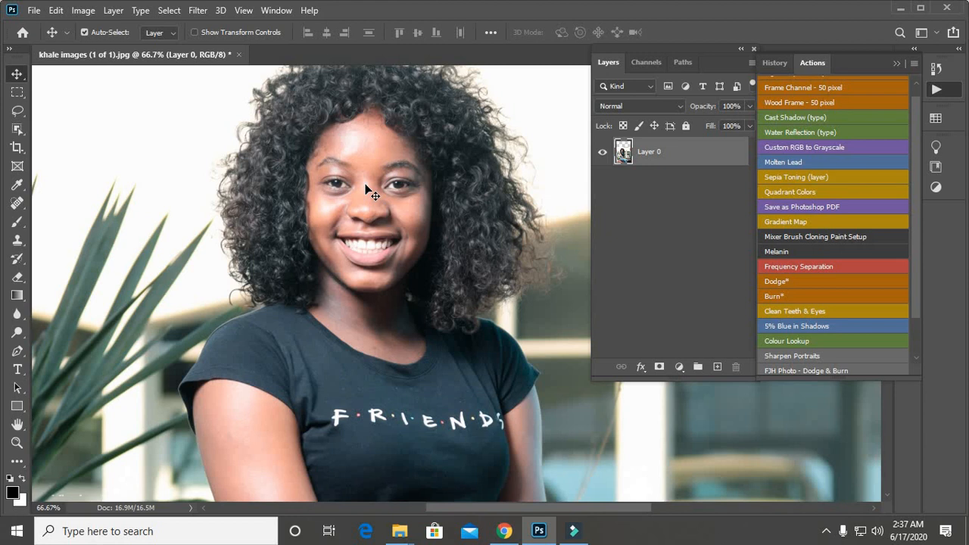
key("ctrl+minus")
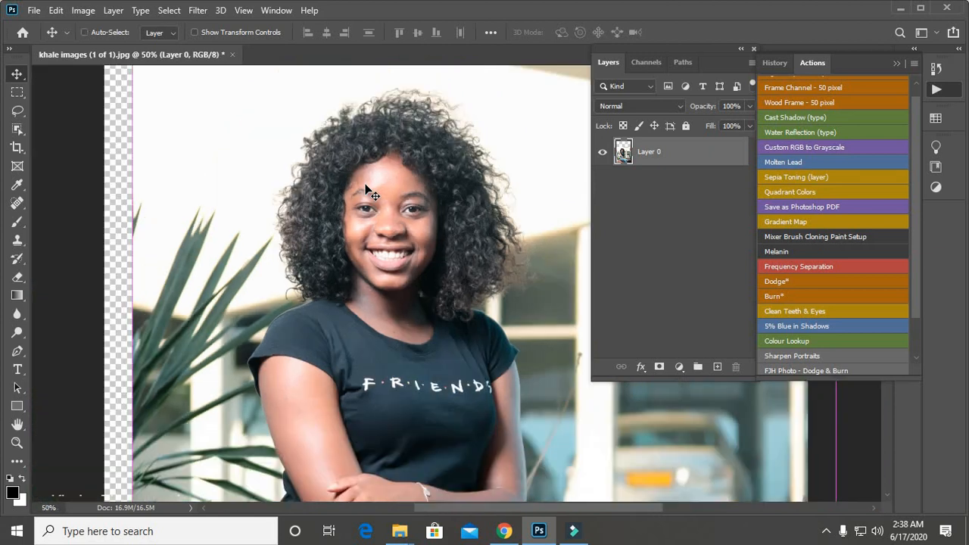
key("ctrl+minus")
key("ctrl+minus")
key("ctrl+minus")
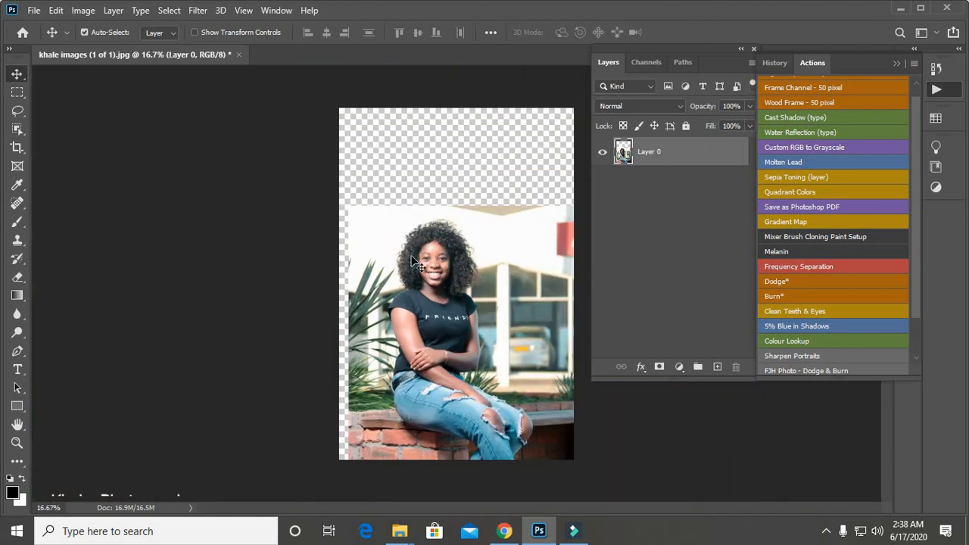
left_click_drag(413, 262, 406, 168)
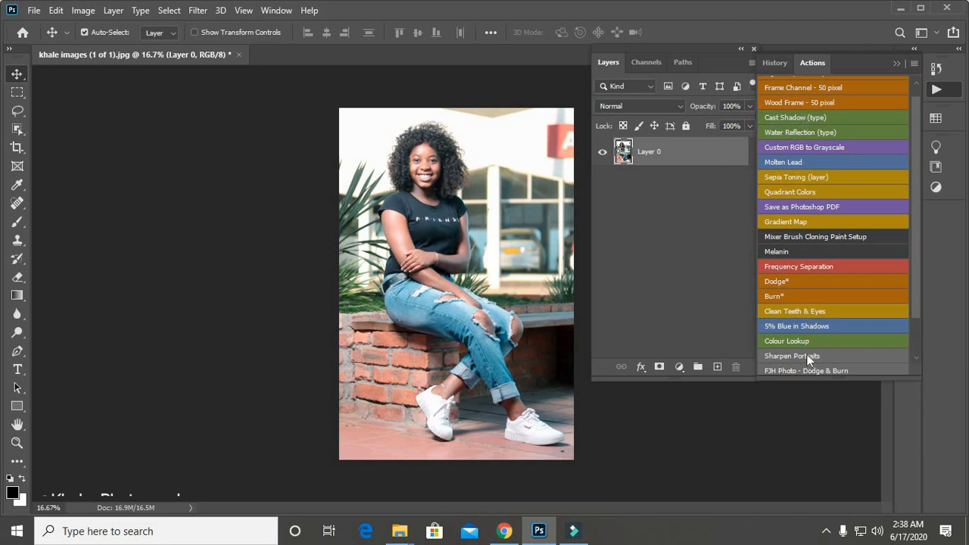
- Run the Frequency Separation action and apply its Gaussian Blur to the Low* layer with a radius of 6.6 pixels
left_click(811, 267)
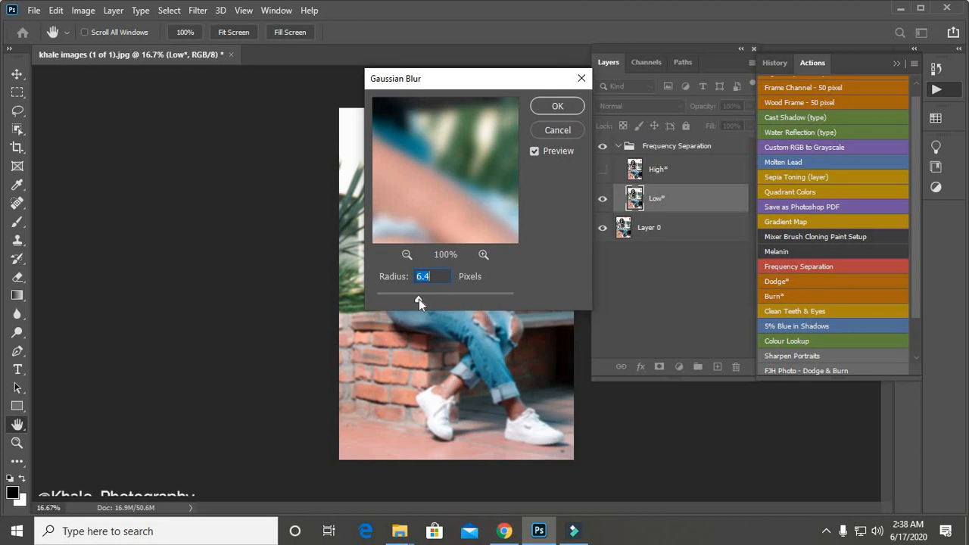
left_click_drag(419, 299, 430, 300)
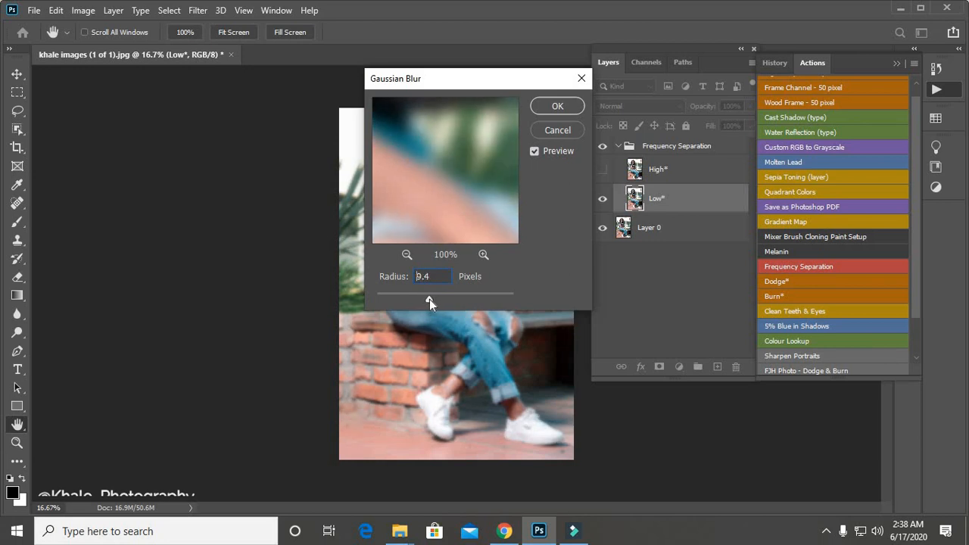
left_click_drag(431, 299, 430, 299)
key("Down")
key("Down")
key("Down")
key("Down")
key("Down")
key("Down")
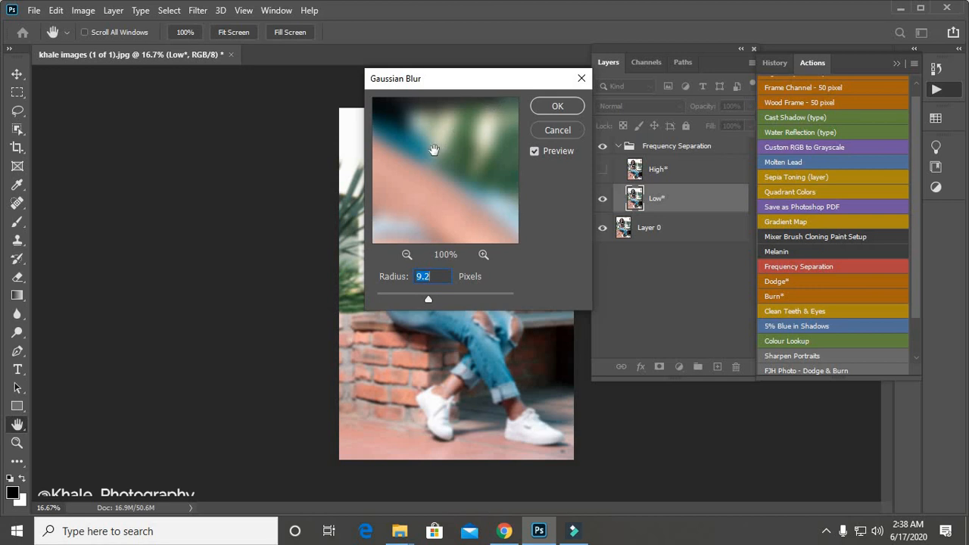
left_click_drag(457, 212, 464, 180)
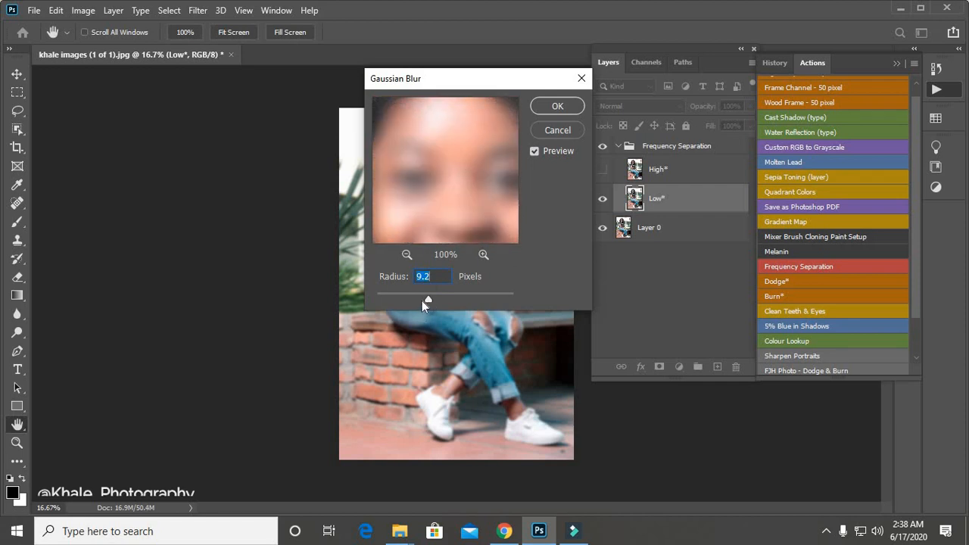
left_click_drag(422, 300, 414, 299)
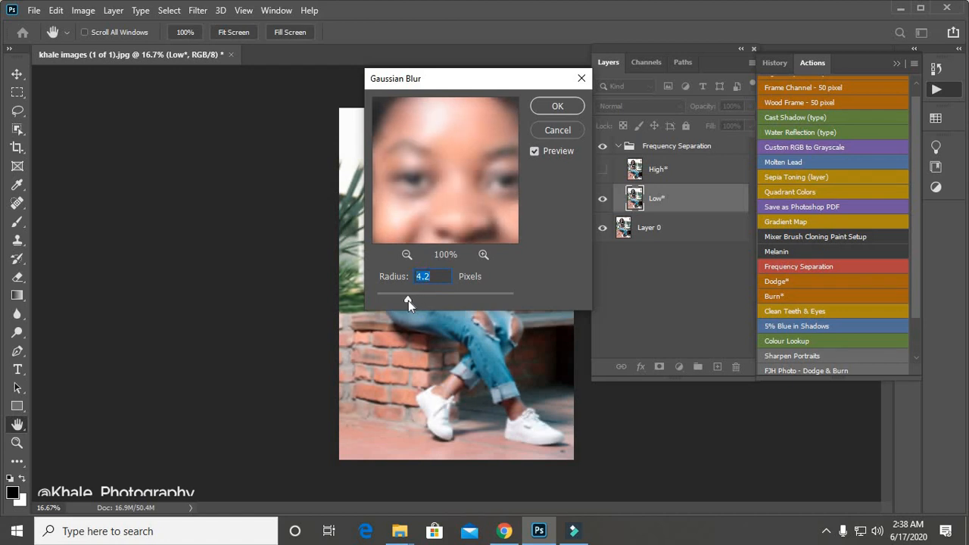
mouse_move(395, 301)
left_mouse_down()
mouse_move(387, 301)
mouse_move(413, 305)
left_mouse_up()
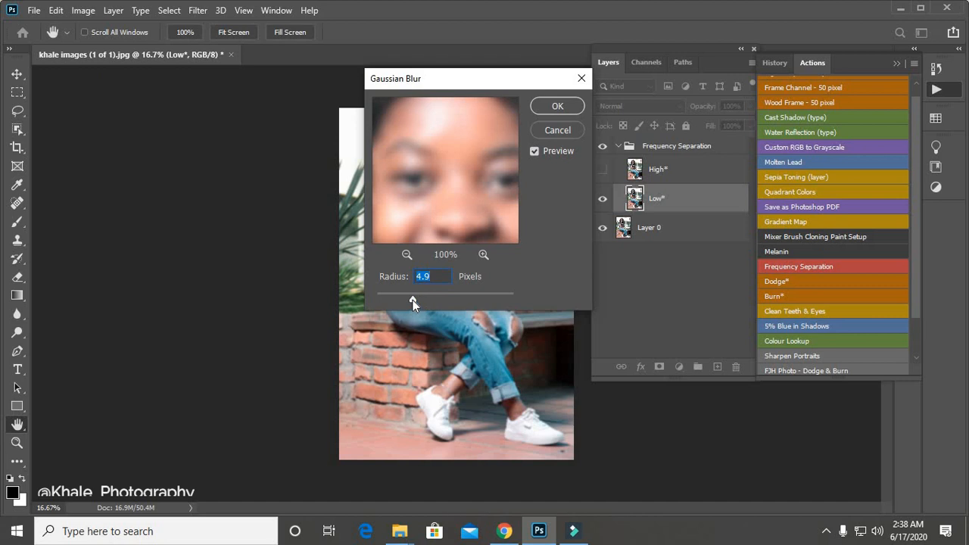
left_click_drag(416, 300, 420, 299)
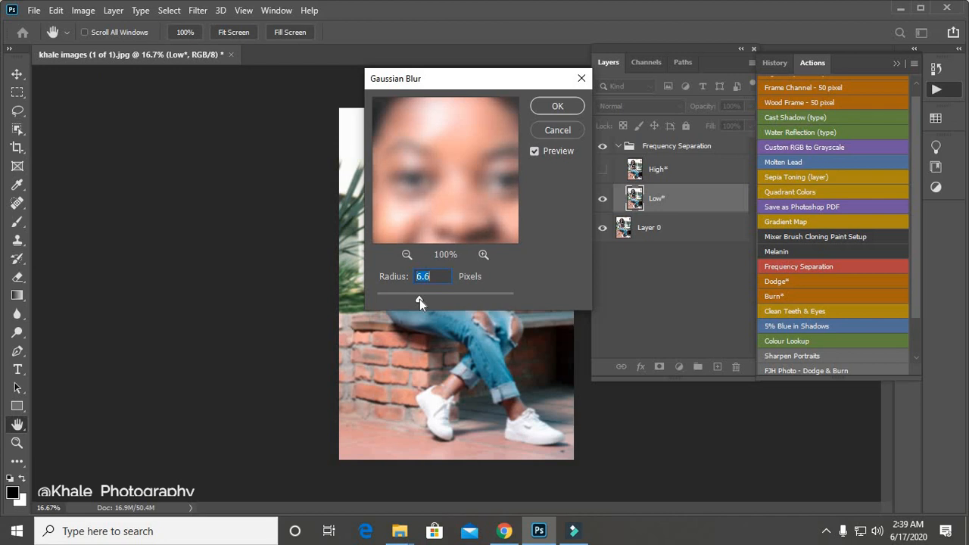
left_click(556, 106)
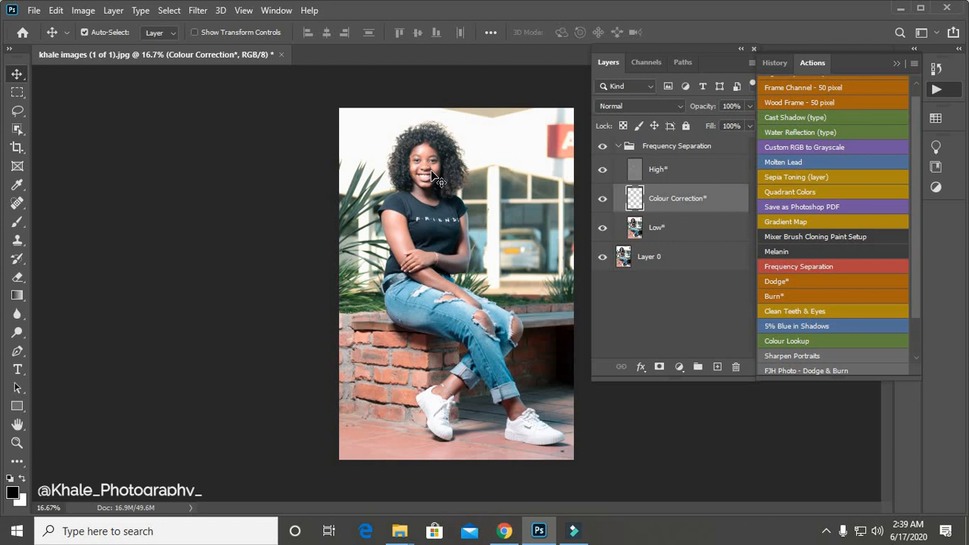
- Examine the arms and hands up close with the High* layer selected
key("ctrl+plus")
key("ctrl+plus")
key("ctrl+plus")
key("ctrl+plus")
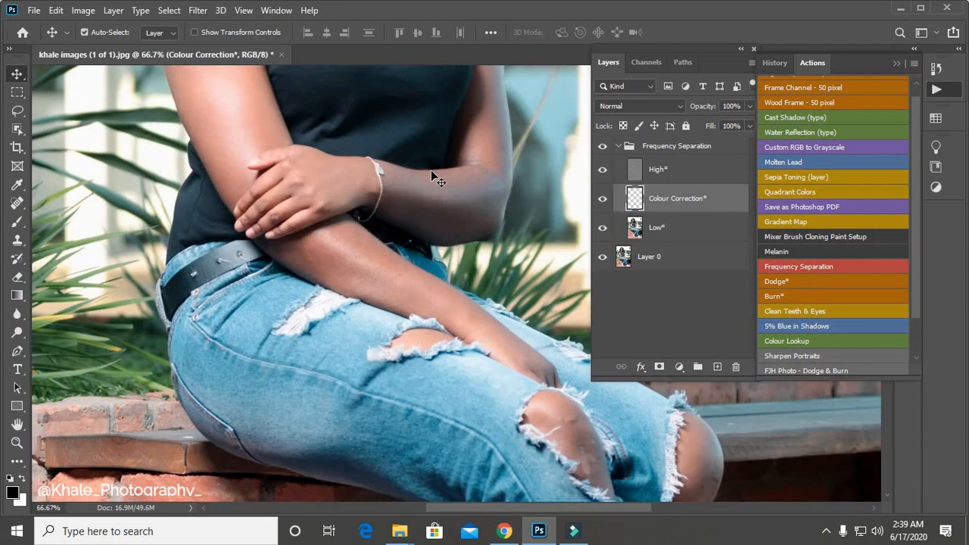
key("alt+bracketright")
key("shift+alt+j")
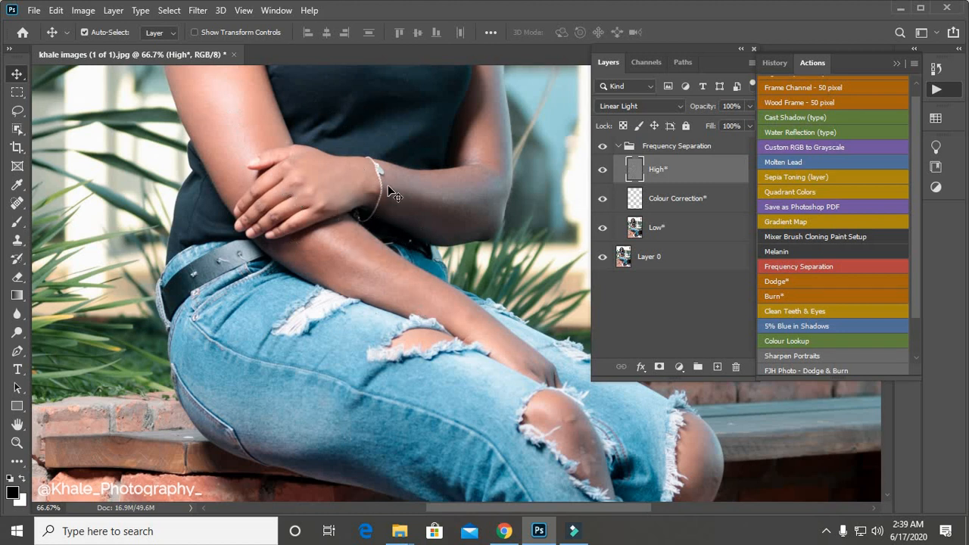
key("ctrl+minus")
key("ctrl+minus")
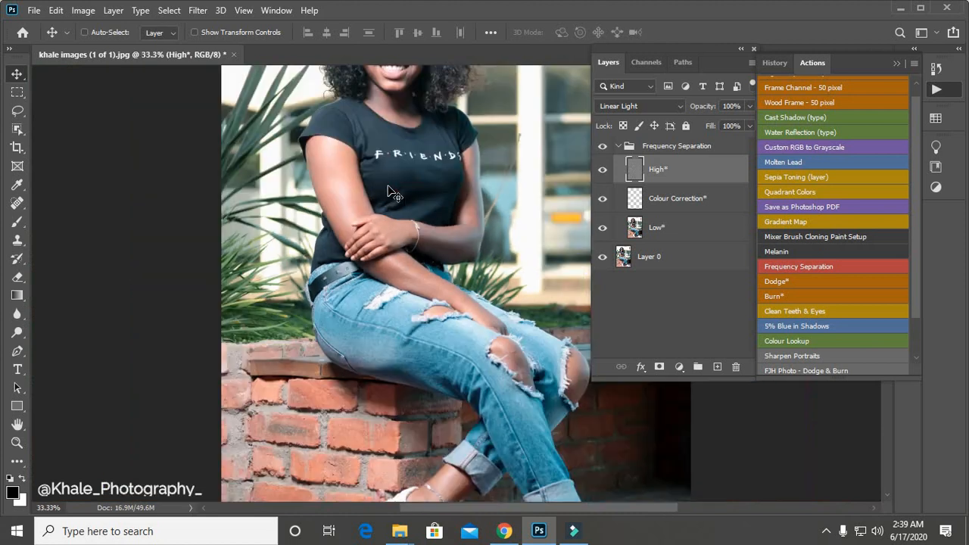
key("ctrl+minus")
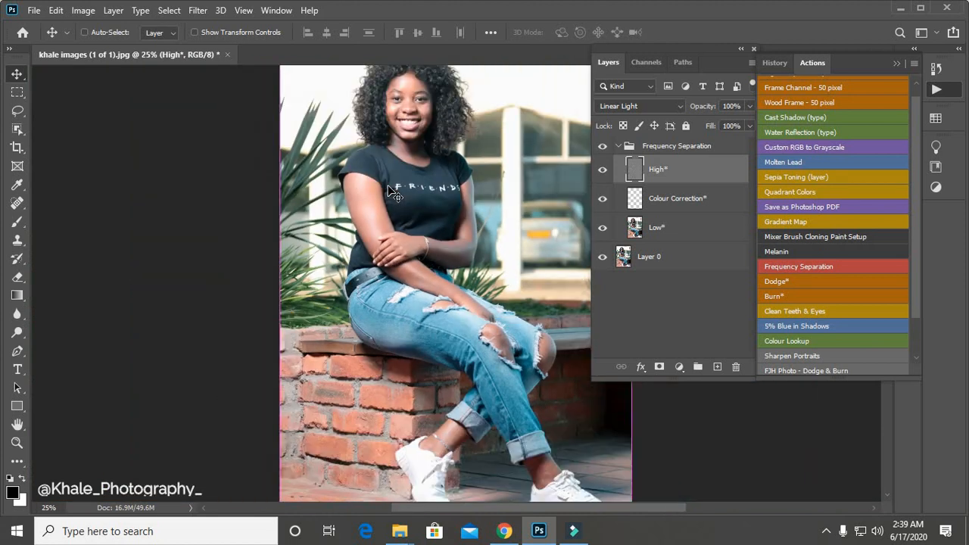
- Select the Low* layer and set up the Mixer Brush for it with a Wet value of 20%
left_click(665, 226)
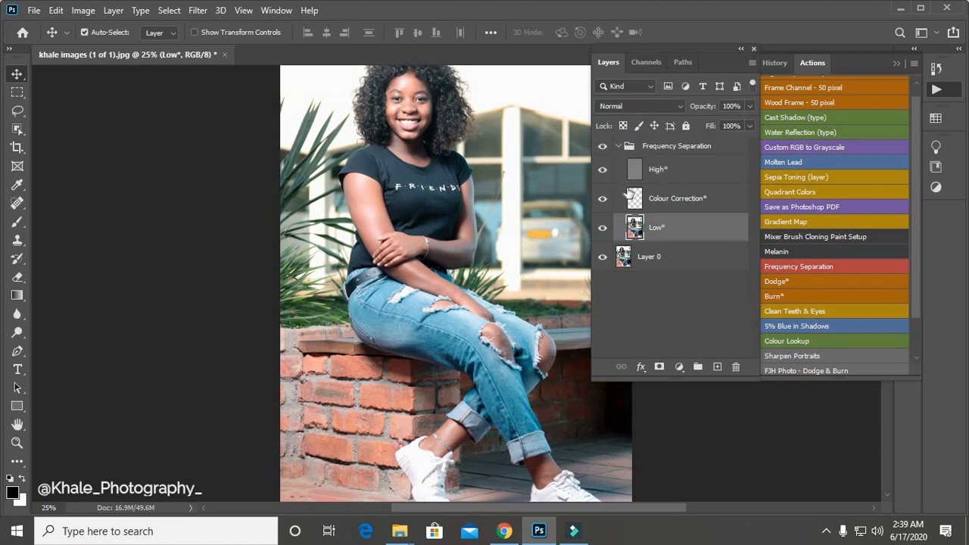
left_click(18, 221)
left_click(100, 262)
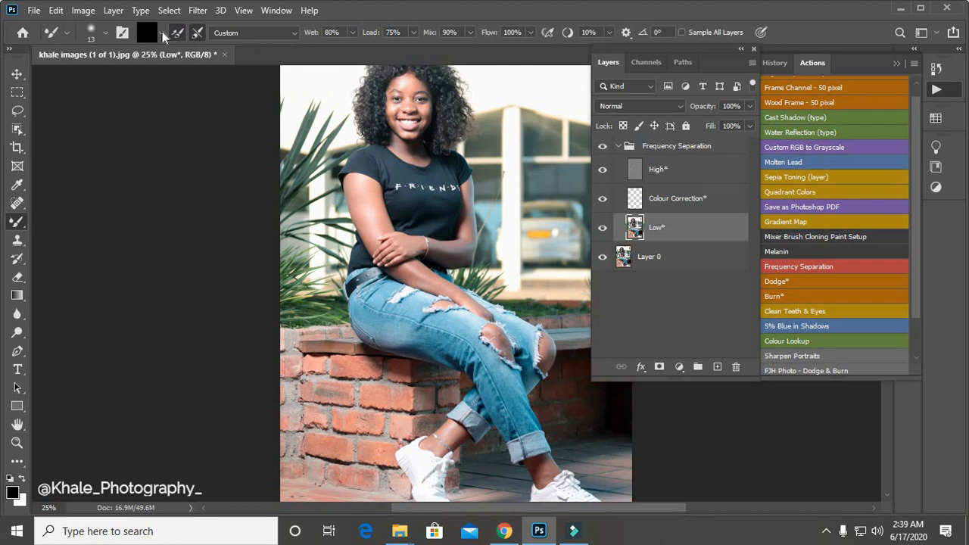
left_click(162, 32)
left_click(181, 64)
left_click(198, 32)
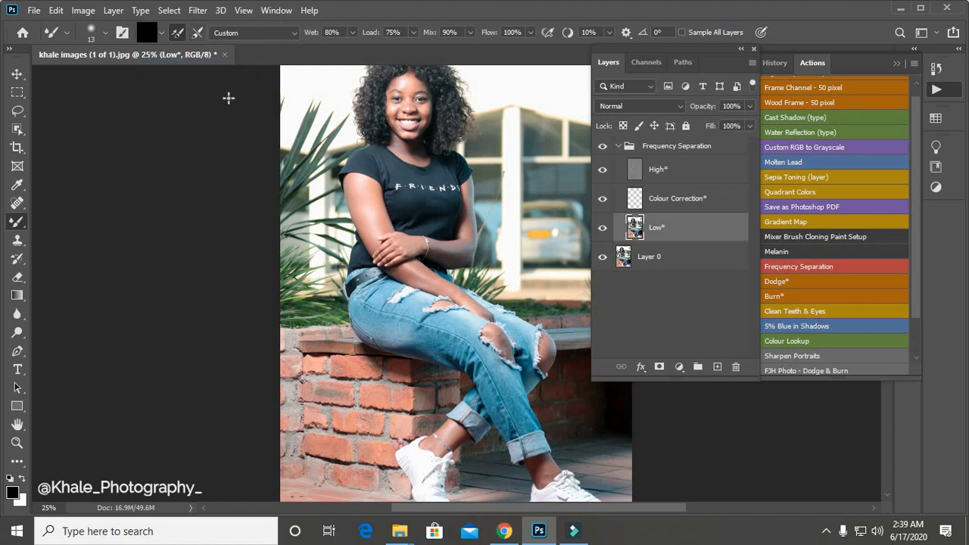
left_click(327, 33)
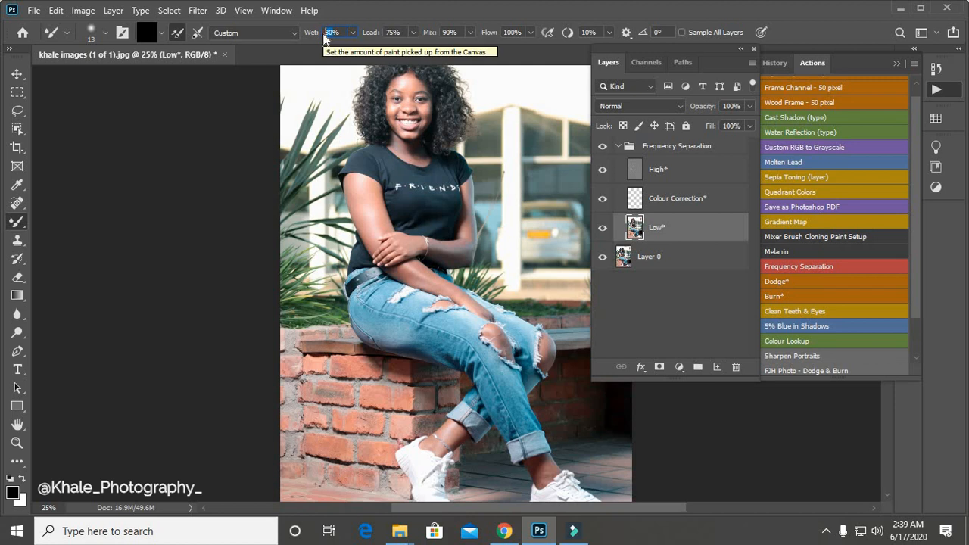
type("20")
key("Return")
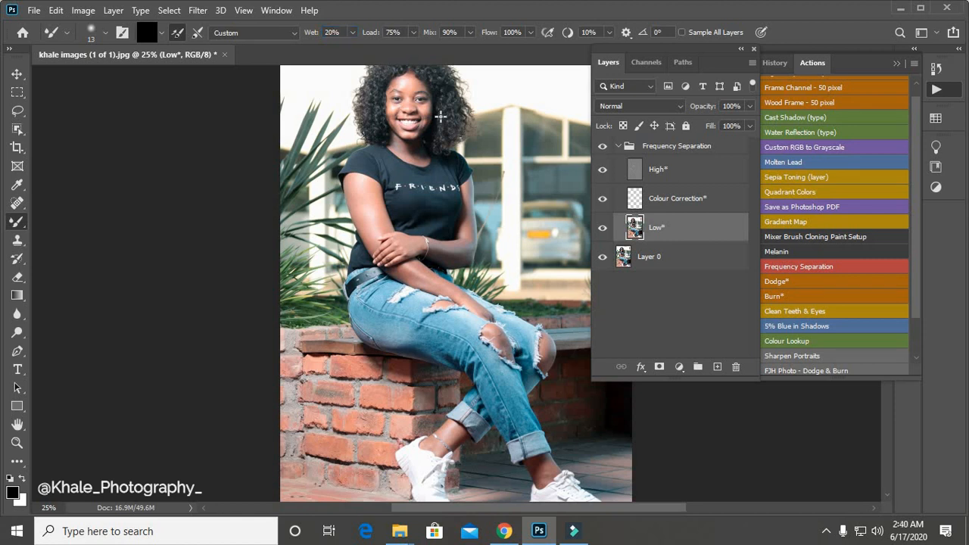
- Enlarge the Mixer Brush to 80 px
key("bracketright")
key("bracketright")
key("bracketright")
key("bracketright")
key("bracketright")
key("bracketright")
key("bracketright")
- Move the floating Actions panel below the Layers panel and frame the woman's face for retouching
left_click_drag(868, 63, 785, 392)
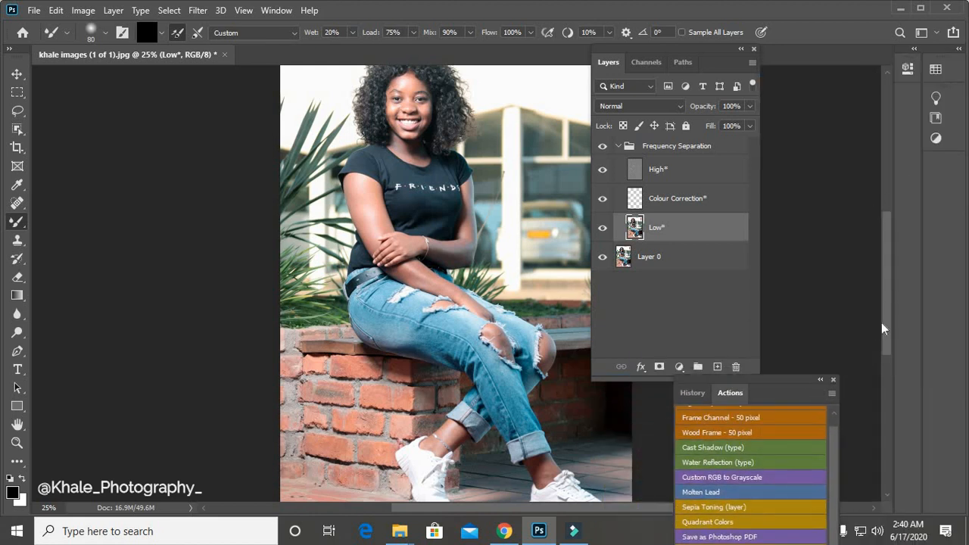
left_click_drag(889, 302, 881, 276)
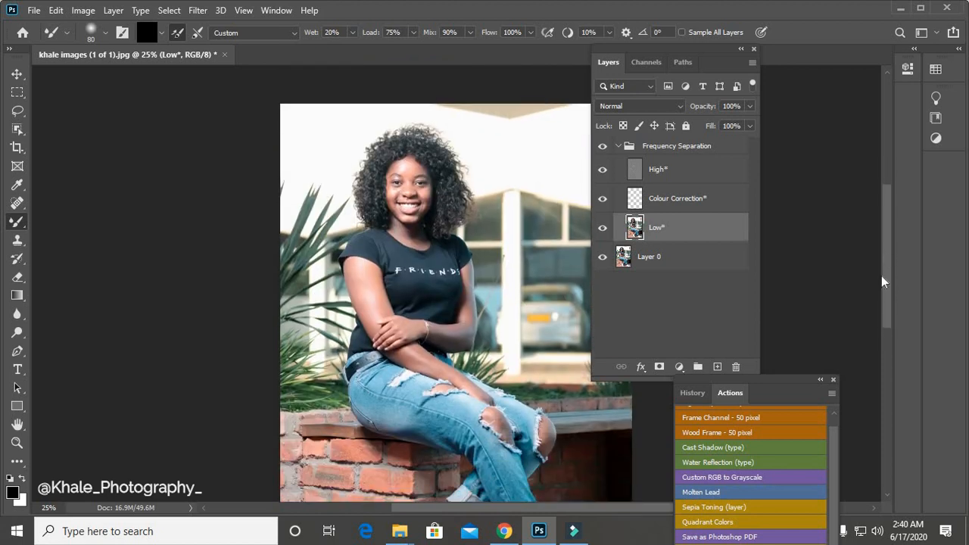
key("ctrl+plus")
key("ctrl+plus")
key("ctrl+plus")
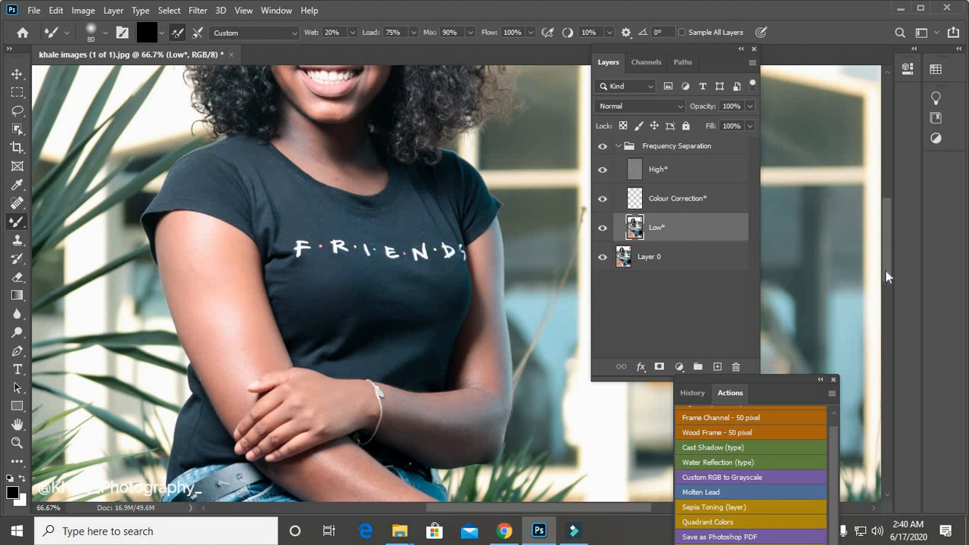
mouse_move(887, 276)
left_mouse_down()
mouse_move(883, 217)
mouse_move(885, 235)
left_mouse_up()
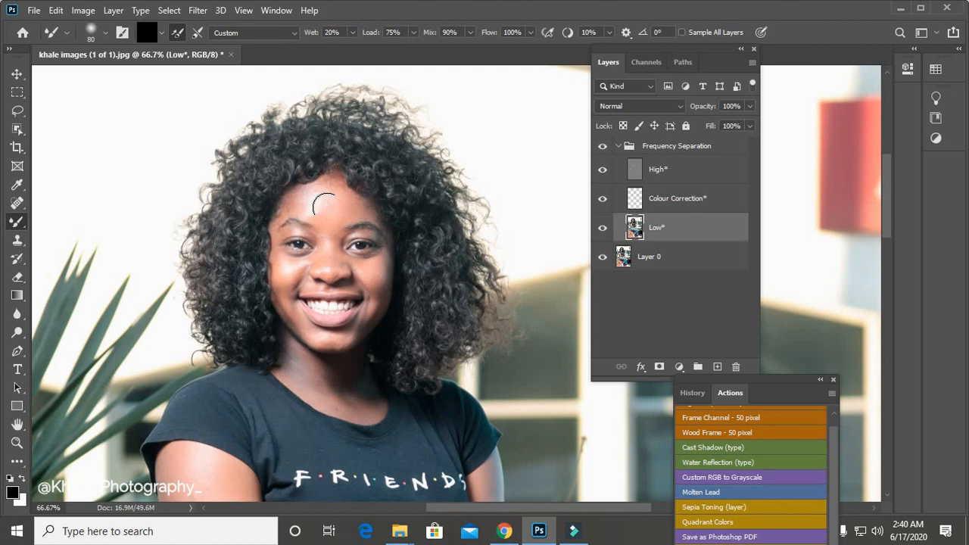
- Clean the Mixer Brush, turning off loading and turning on cleaning after each stroke
left_click(162, 32)
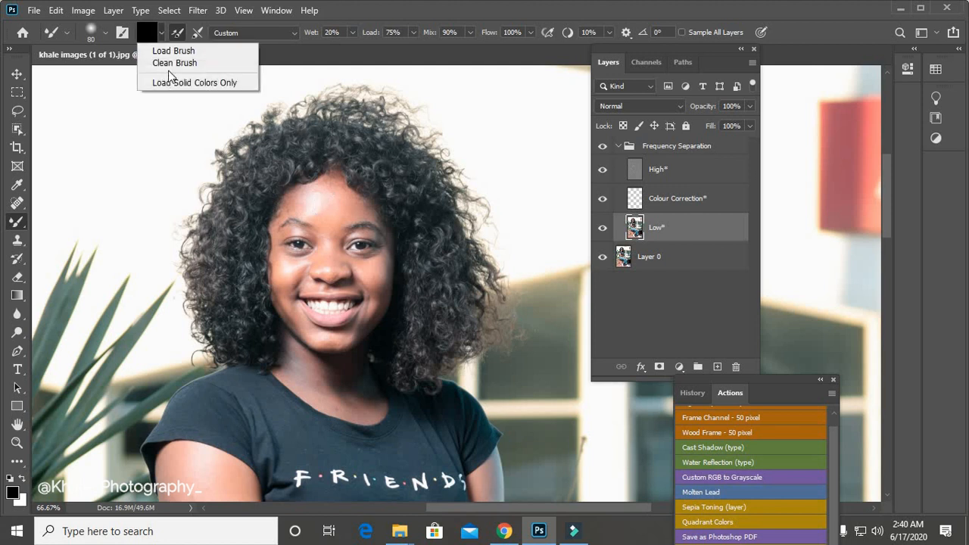
left_click(168, 60)
left_click(198, 32)
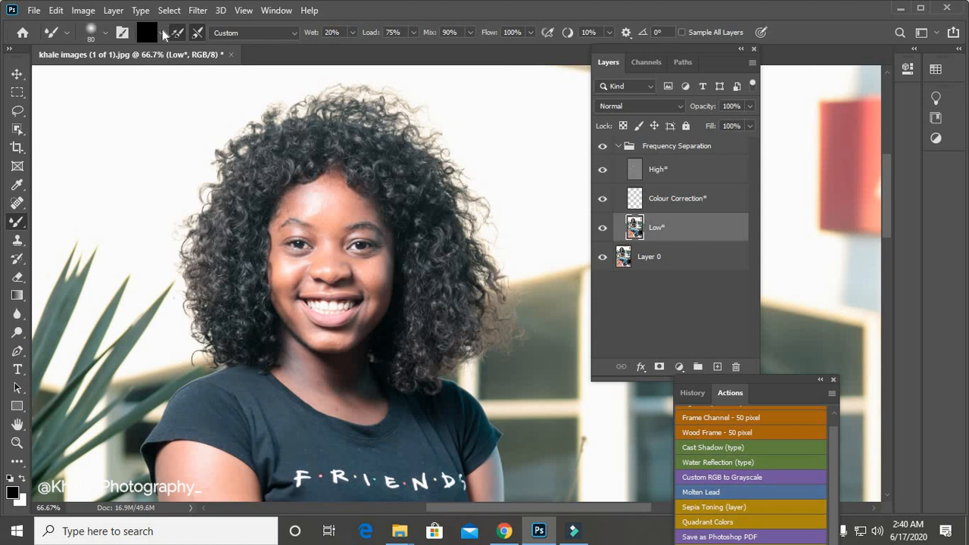
left_click(174, 35)
left_click(198, 33)
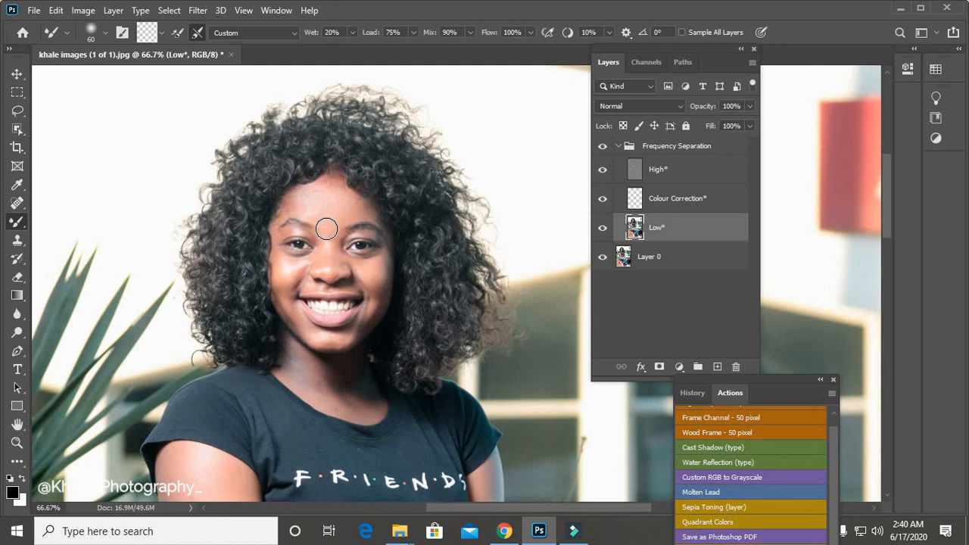
- Blend the skin tones of the face on the Low* layer with the Mixer Brush, varying its size between 40 and 60 px
key("bracketleft")
key("bracketleft")
key("bracketleft")
key("]")
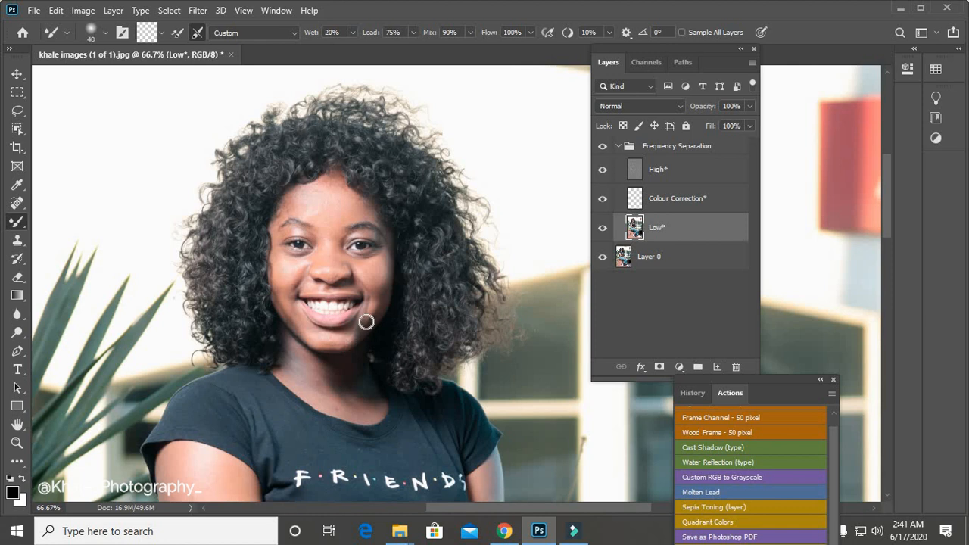
key("bracketright")
key("bracketright")
key("bracketright")
key("bracketright")
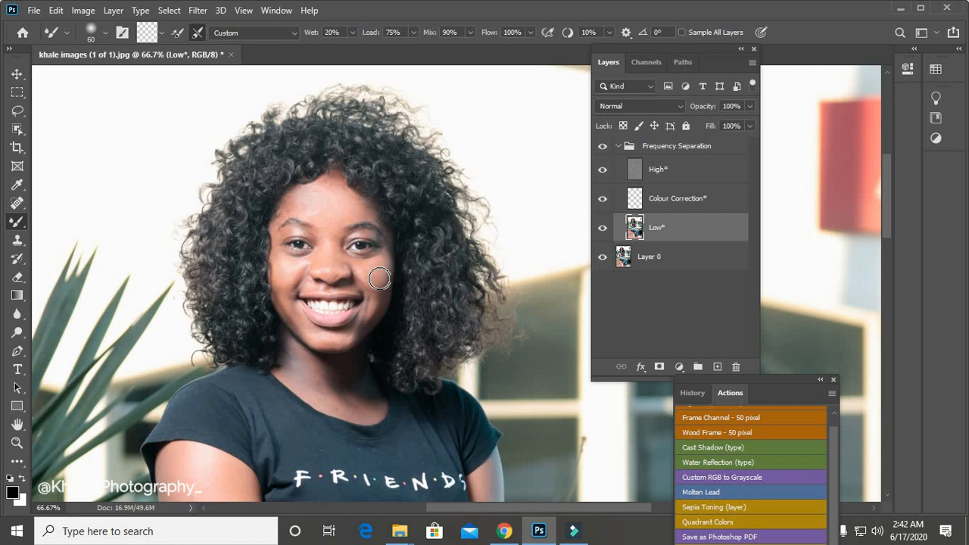
- Reduce the Mixer Brush to 40 px and compare the face with and without the Frequency Separation group
key("bracketleft")
key("bracketleft")
left_click(603, 147)
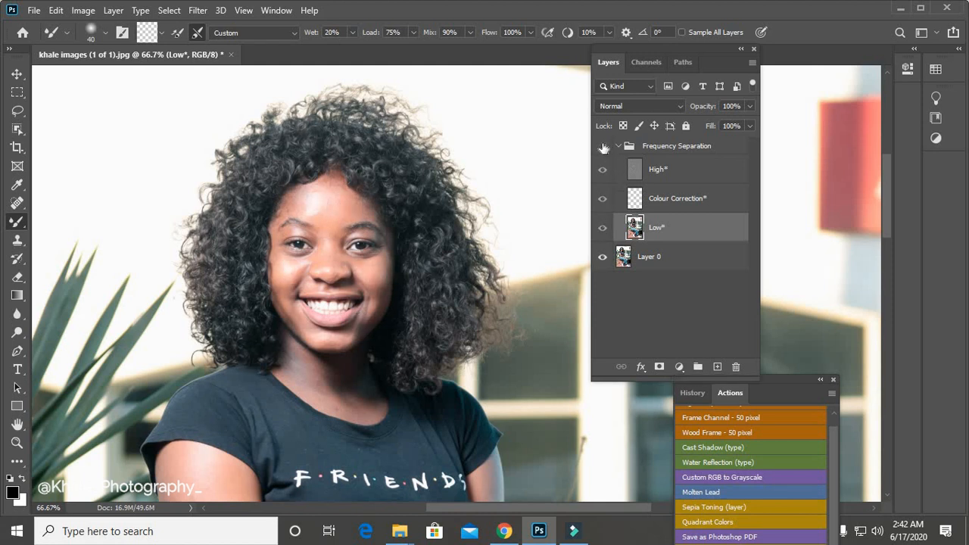
left_click(603, 147)
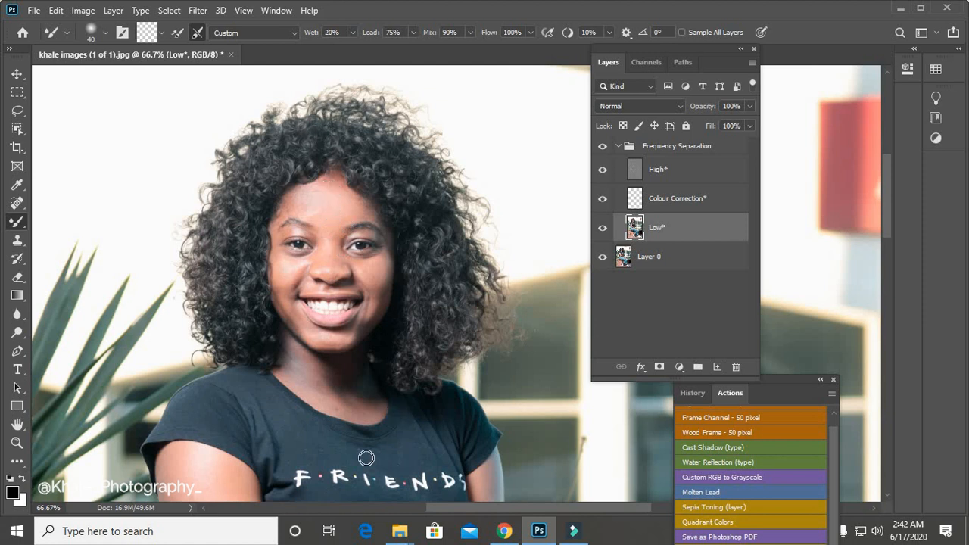
- Blend the neck skin on the Low* layer with a 60 px Mixer Brush and the upper arm with a 125 px one
key("bracketright")
key("bracketright")
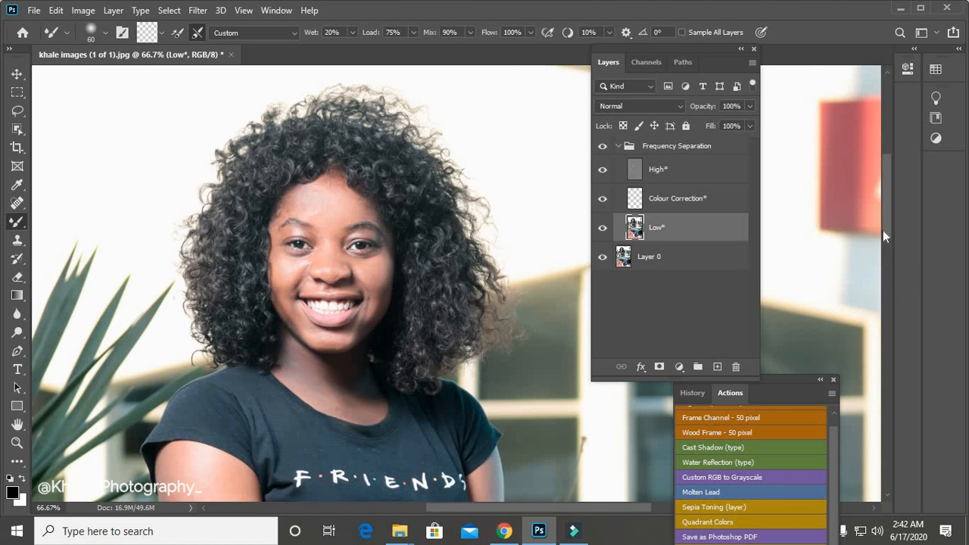
left_click_drag(891, 218, 875, 265)
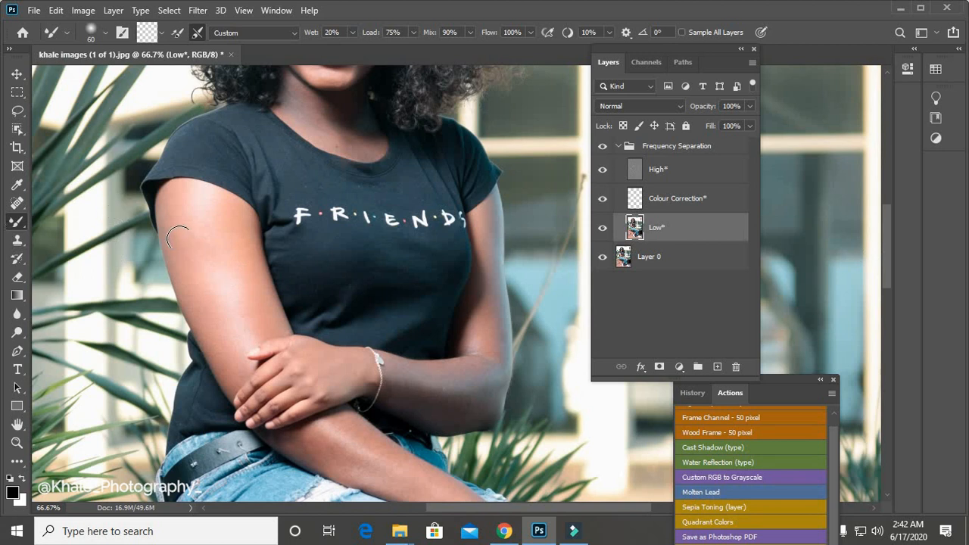
key("bracketright")
key("bracketright")
key("bracketright")
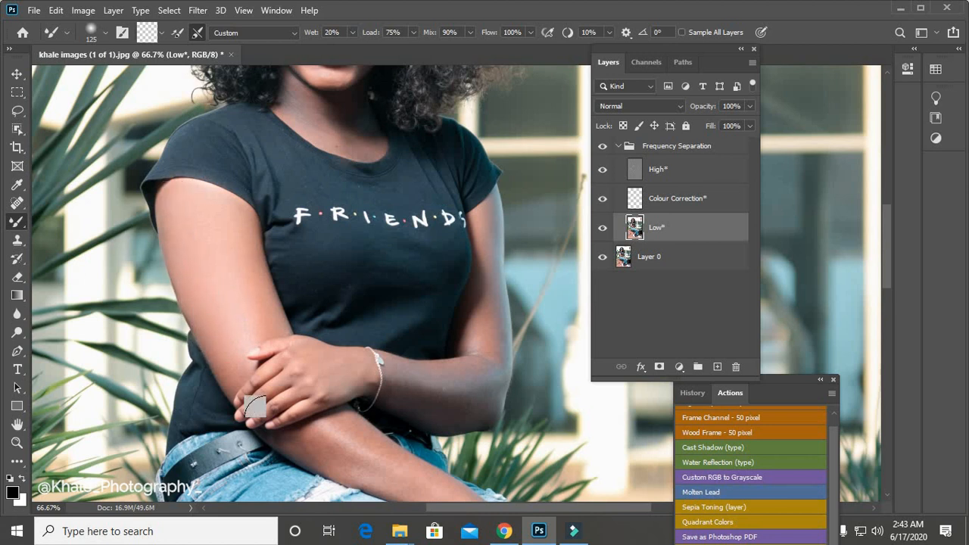
- Blend the skin of the hand and both forearms on the Low* layer with the Mixer Brush reduced to between 90 and 80 px
key("bracketleft")
key("bracketleft")
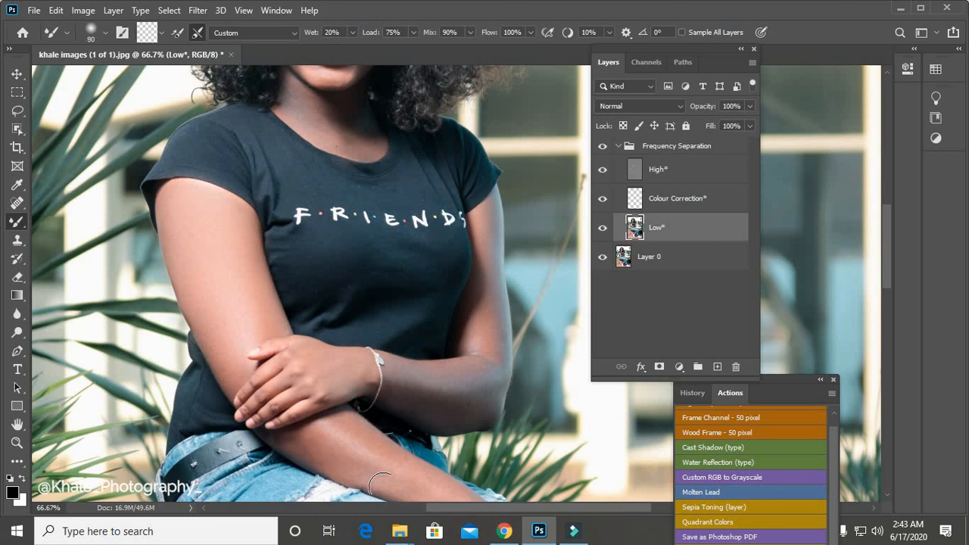
key("bracketleft")
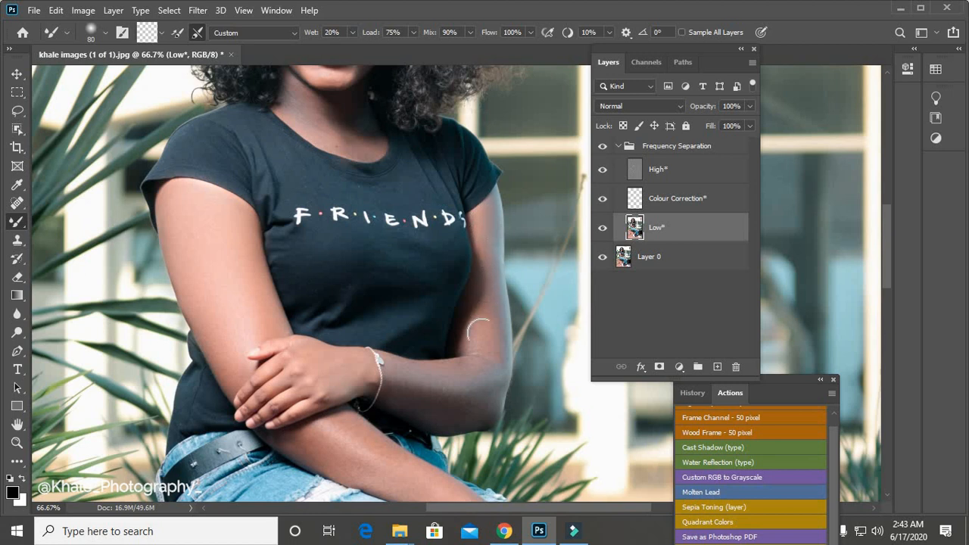
mouse_move(474, 357)
left_mouse_down()
mouse_move(484, 360)
mouse_move(389, 356)
left_mouse_up()
- Compare the arms repeatedly with and without the Frequency Separation group
left_click(604, 146)
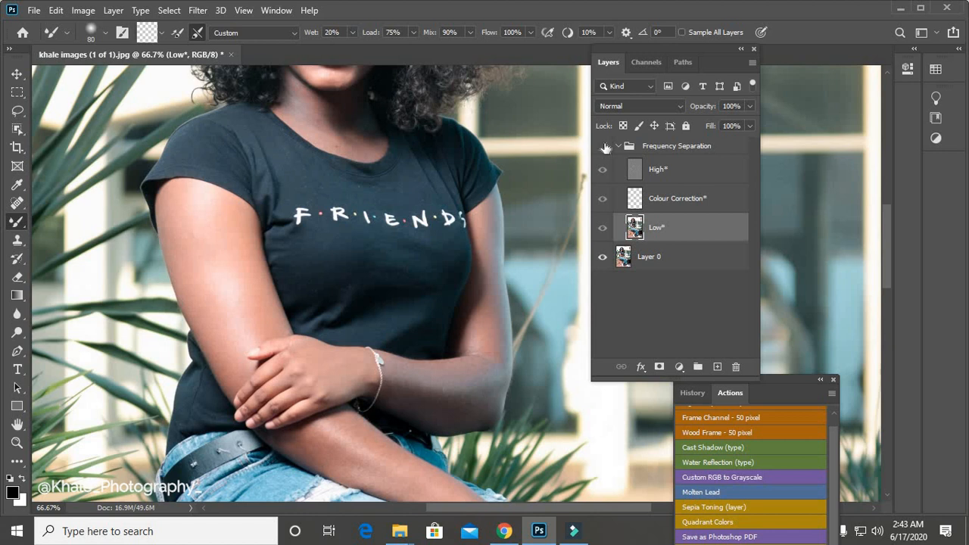
left_click(604, 146)
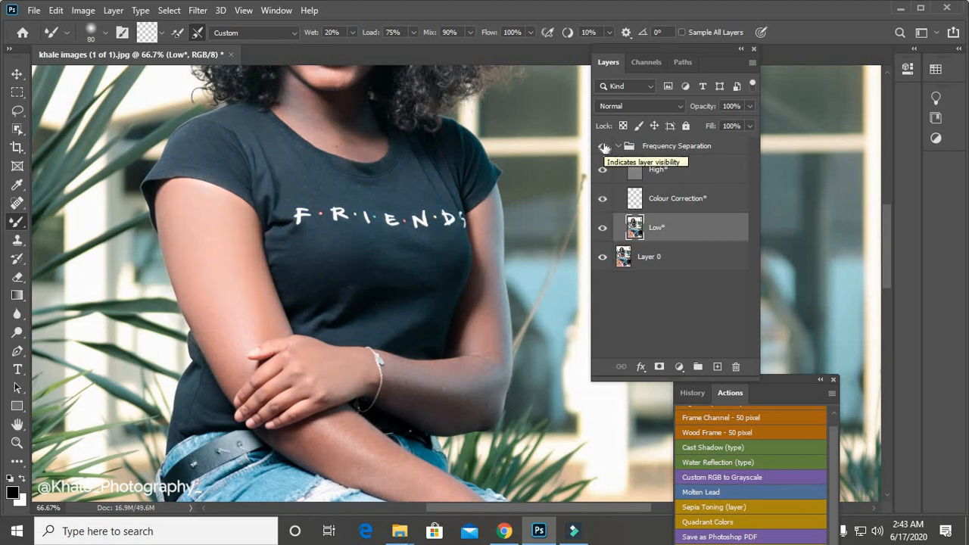
left_click(604, 147)
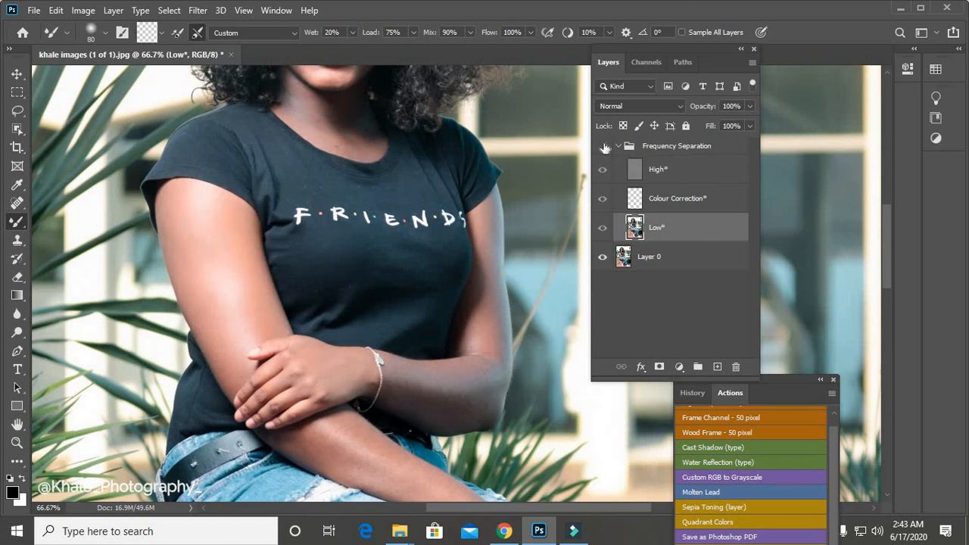
left_click(604, 146)
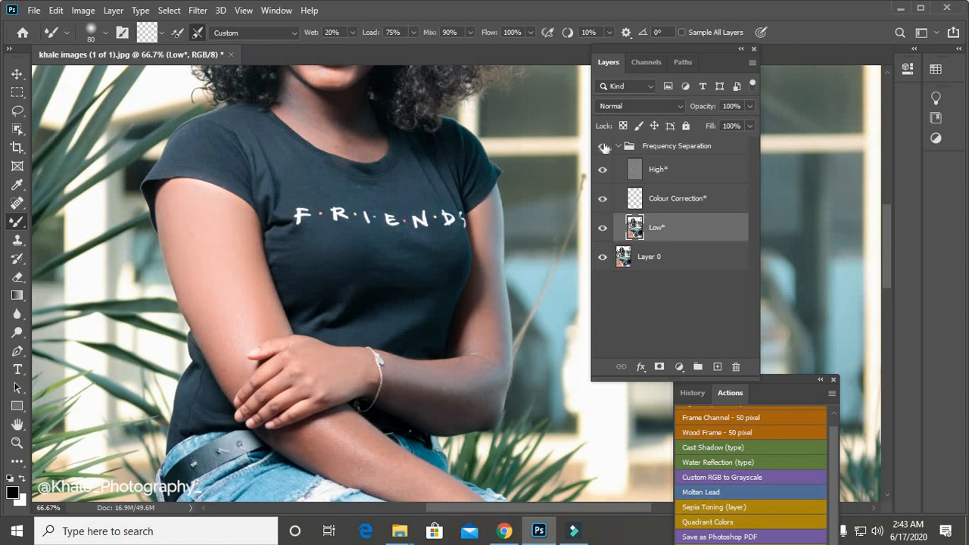
left_click(605, 146)
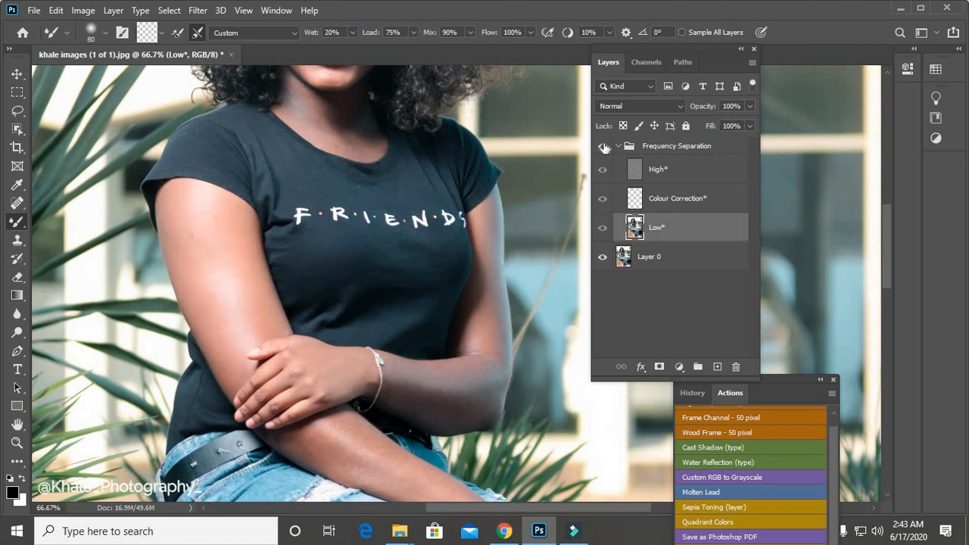
left_click(604, 146)
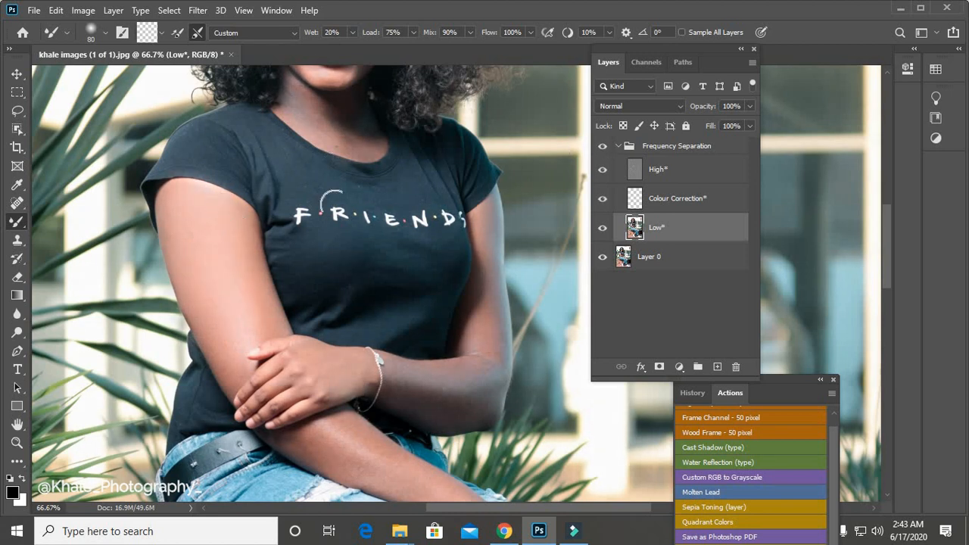
left_click(605, 148)
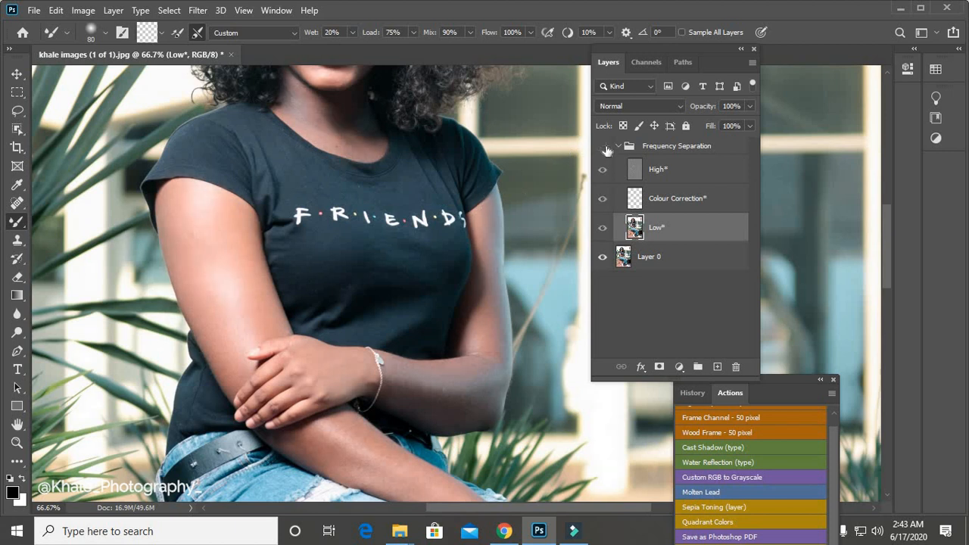
left_click(605, 148)
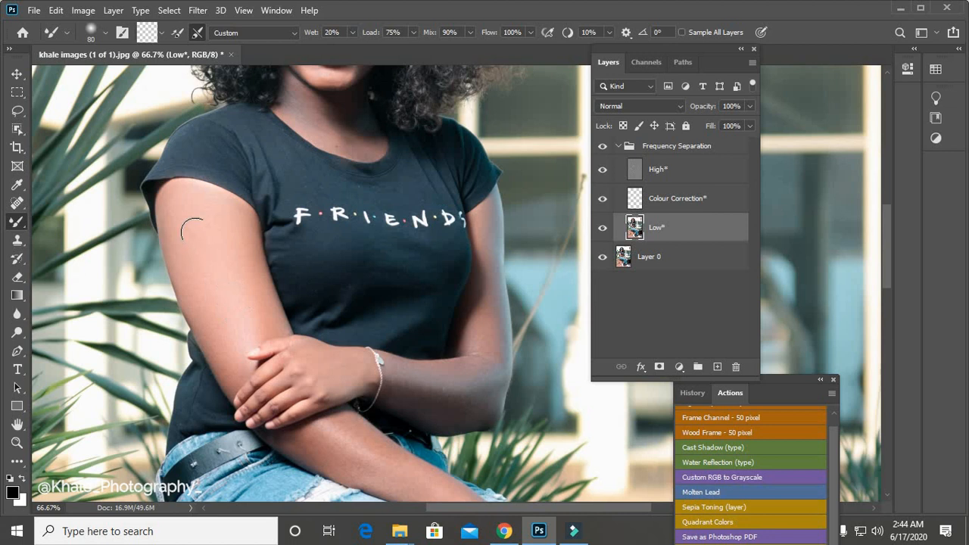
- Smooth the remaining uneven tones on the upper arm, forearm and exposed knee with the Mixer Brush at 80 px
mouse_move(178, 206)
left_mouse_down()
mouse_move(162, 197)
mouse_move(211, 197)
left_mouse_up()
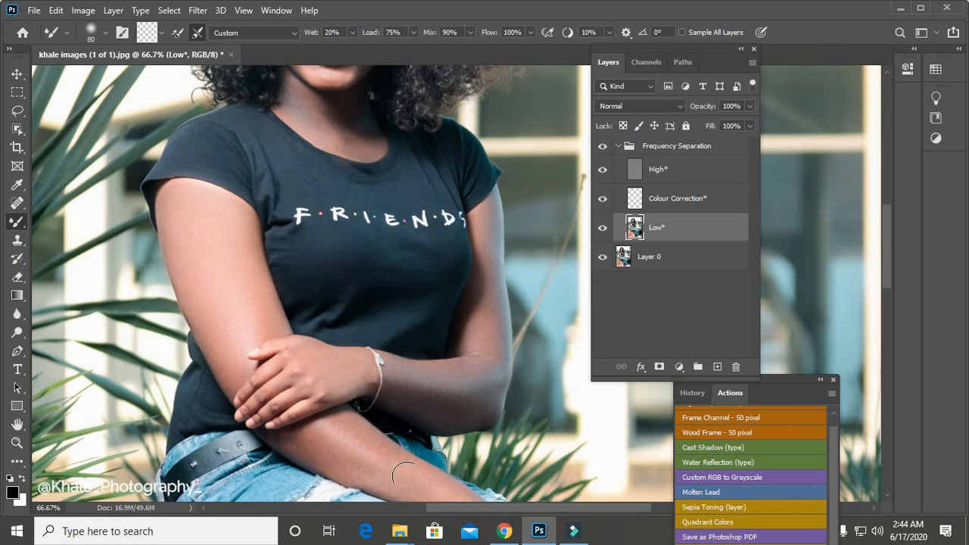
left_click_drag(888, 256, 886, 296)
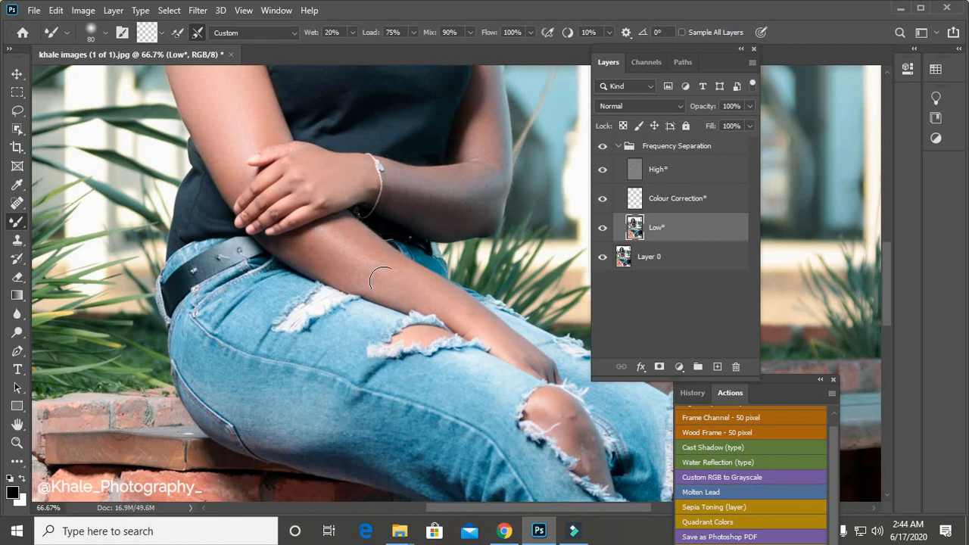
mouse_move(399, 295)
left_mouse_down()
mouse_move(464, 311)
mouse_move(449, 309)
mouse_move(372, 236)
mouse_move(433, 306)
left_mouse_up()
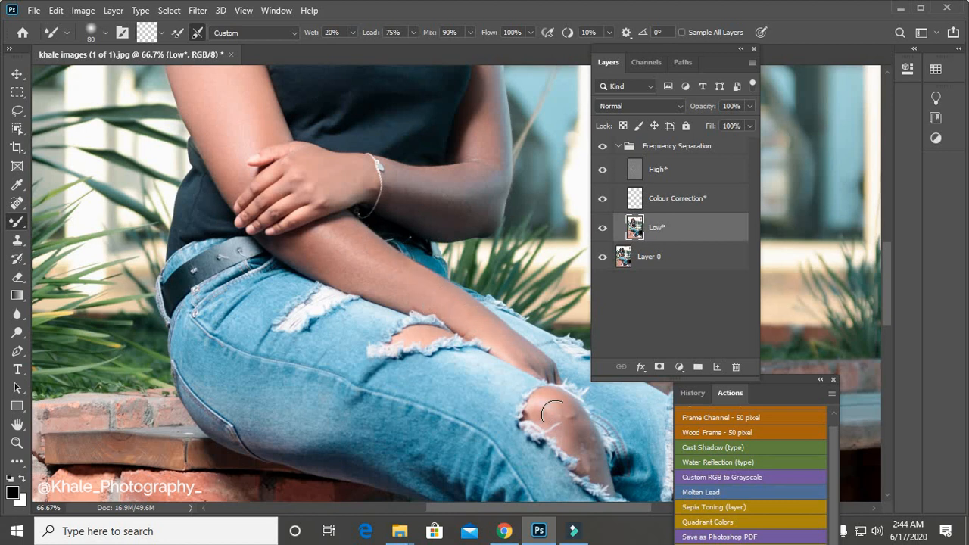
left_click_drag(551, 408, 586, 448)
- View the photo at 25% and compare the whole figure with and without the Frequency Separation group
key("ctrl+minus")
key("ctrl+minus")
key("ctrl+minus")
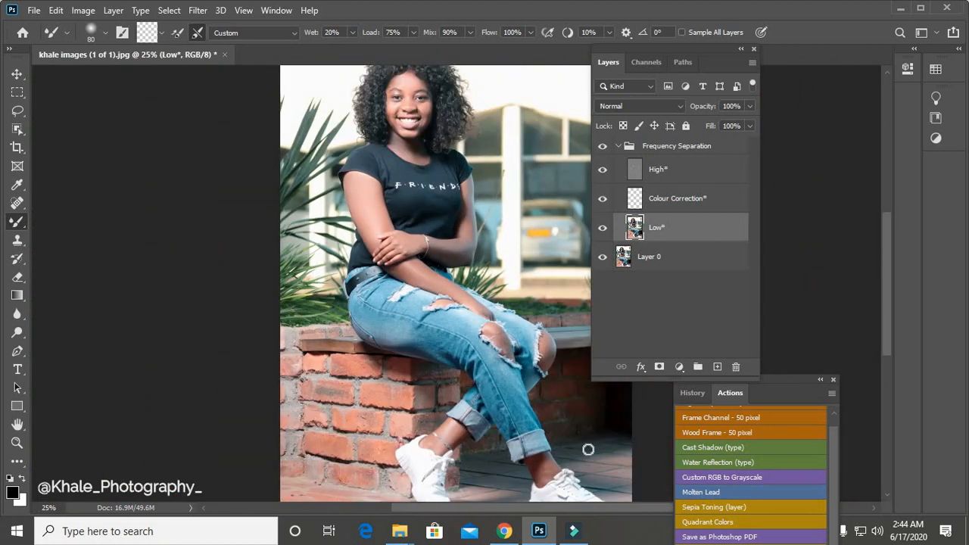
left_click(603, 148)
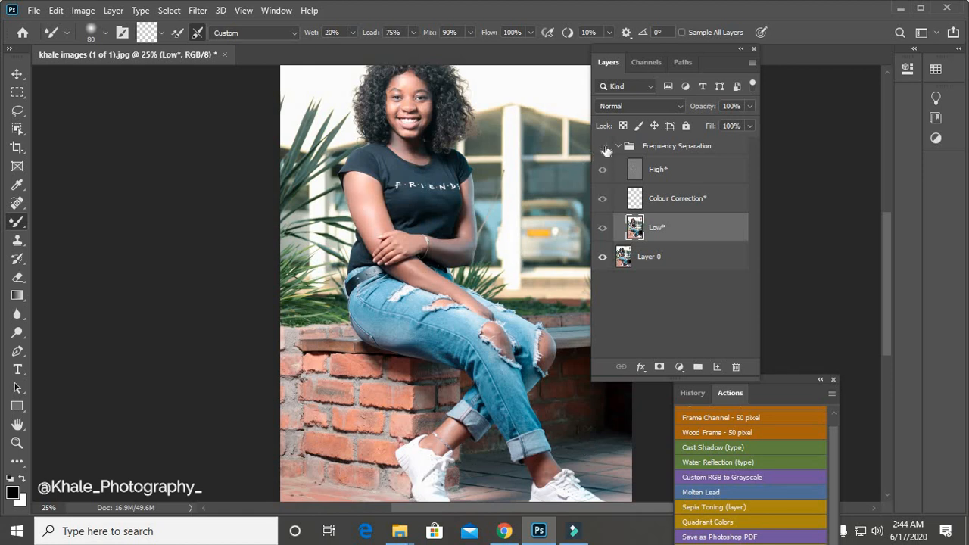
left_click(603, 148)
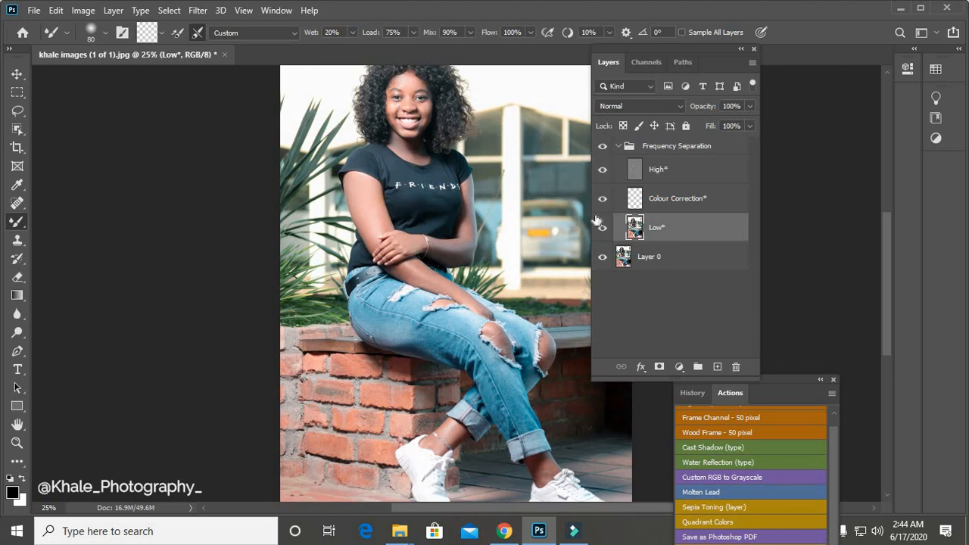
- Enlarge the Mixer Brush to 90 px for the lower part of the photo
scroll(879, 296, "down", 2)
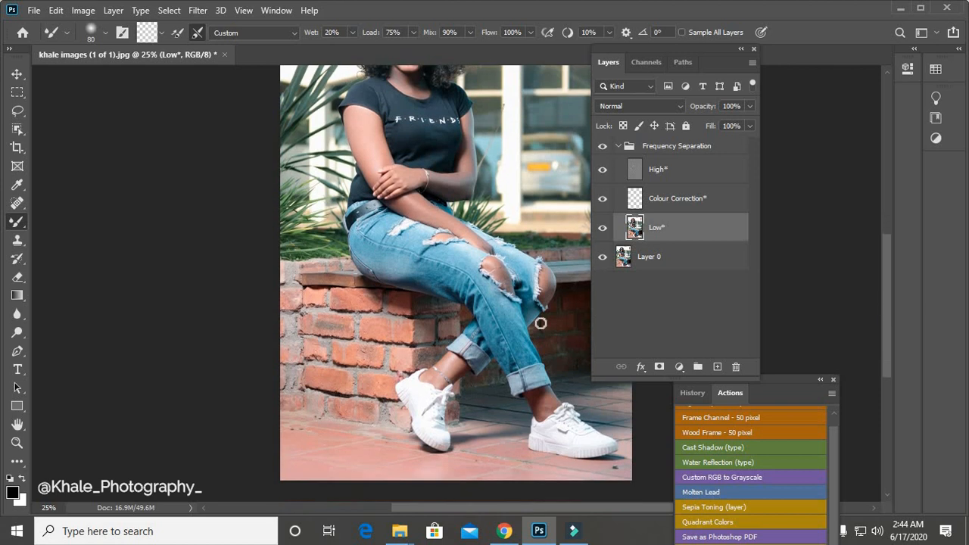
key("bracketright")
key("bracketright")
key("bracketright")
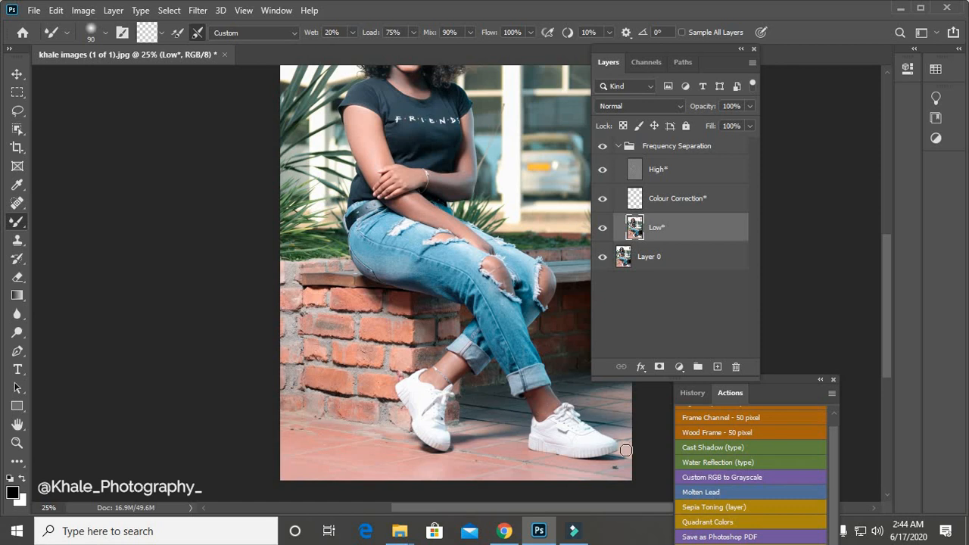
- Compare the arms, knees and ankles with and without the Frequency Separation group
left_click(601, 150)
left_click(601, 150)
left_click(602, 149)
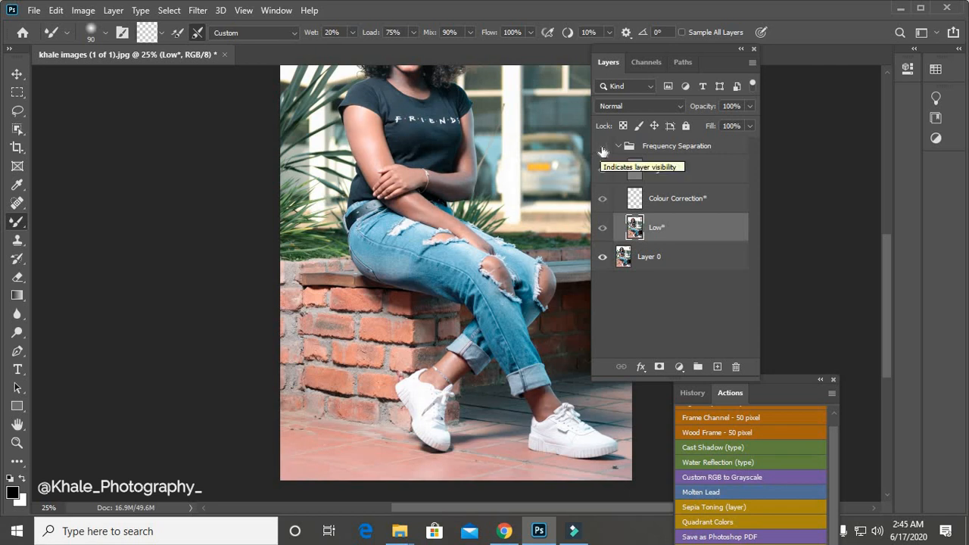
left_click(603, 150)
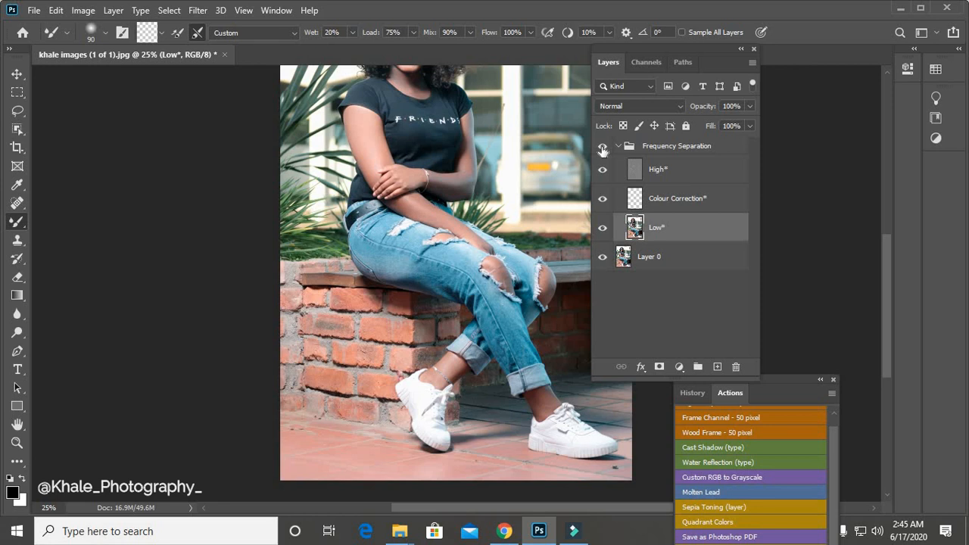
left_click(603, 149)
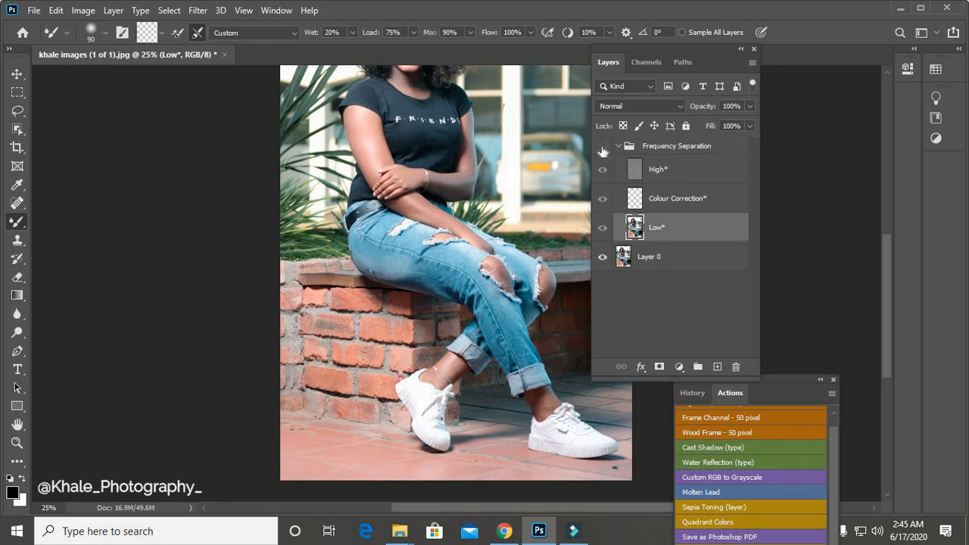
left_click(603, 150)
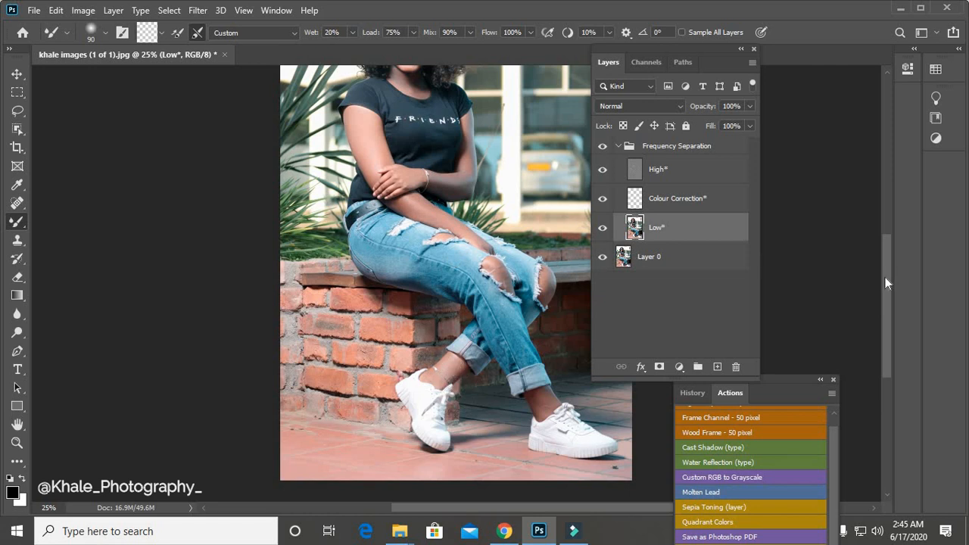
- Collapse the Frequency Separation group and compare the face and arms with and without it, checking at 25% and 50% zoom
left_click_drag(887, 281, 887, 227)
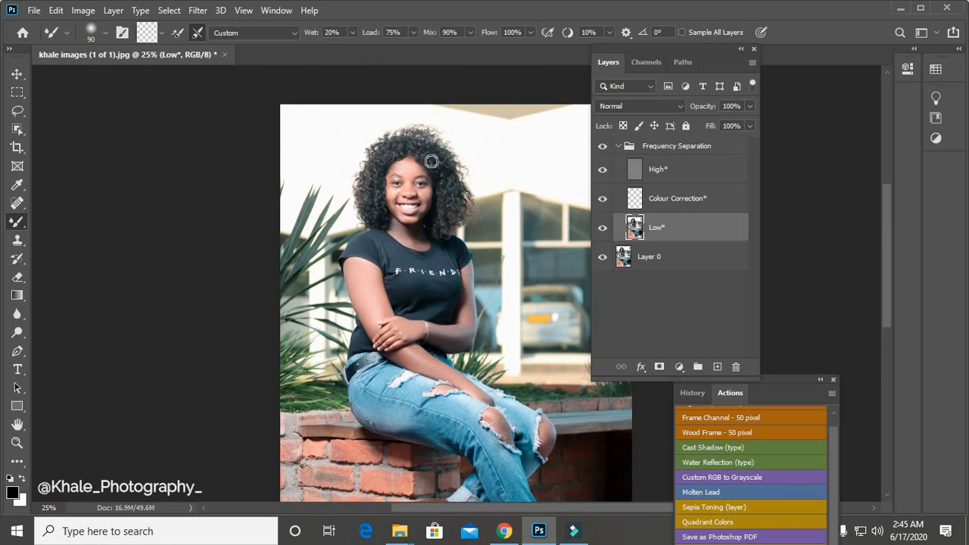
left_click(619, 147)
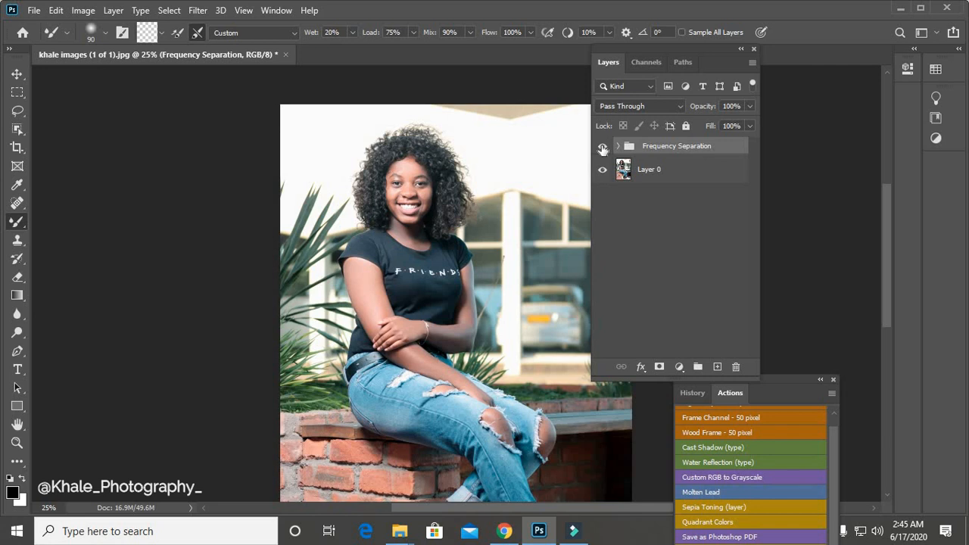
left_click(602, 148)
left_click(603, 148)
left_click(603, 148)
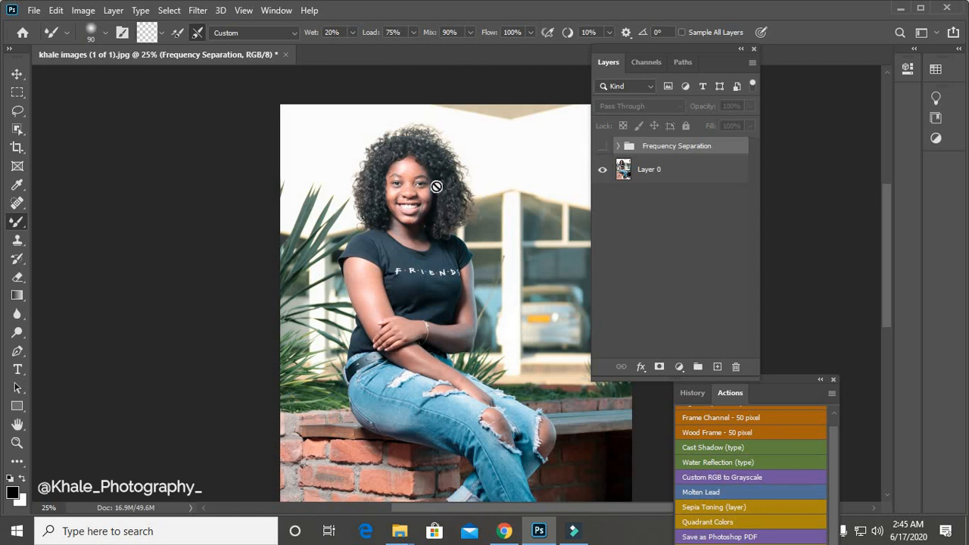
key("ctrl+plus")
key("ctrl+plus")
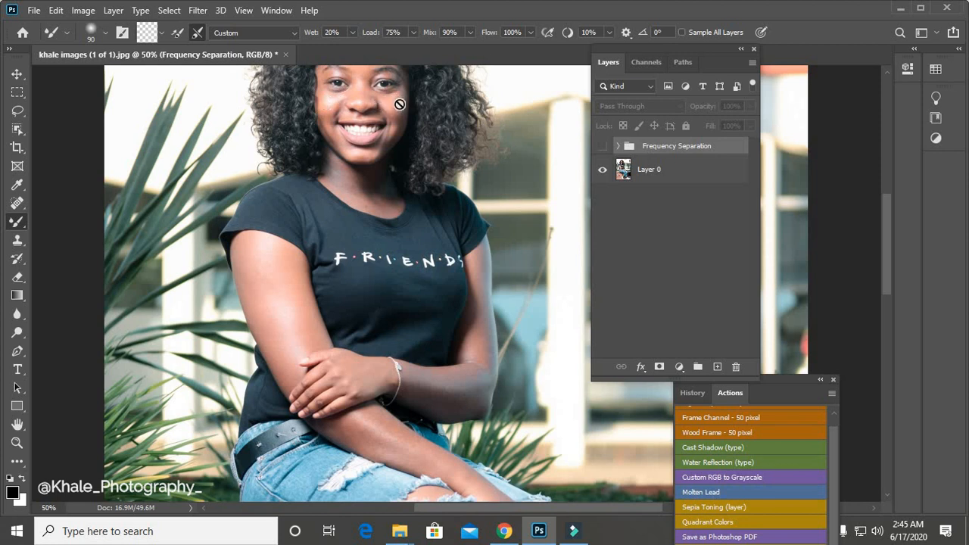
left_click(603, 148)
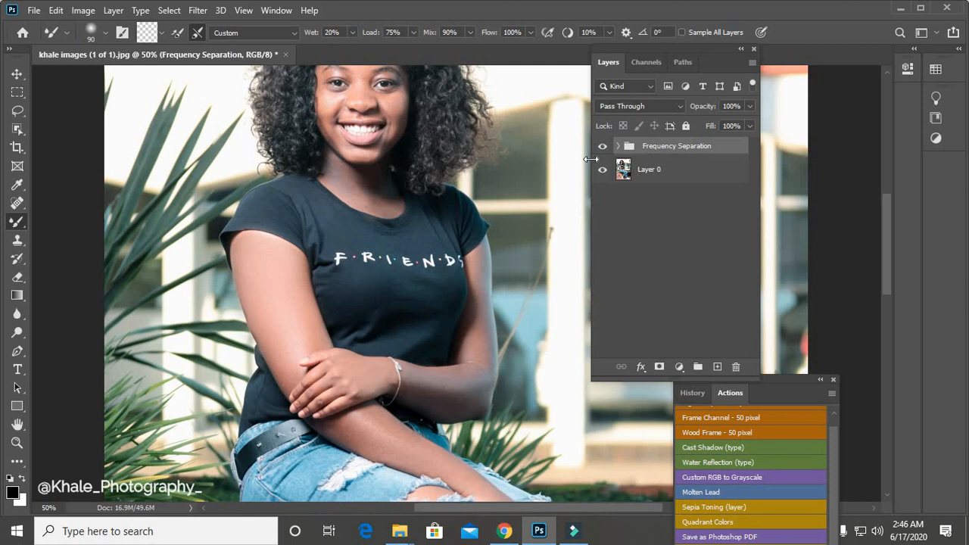
- Move the floating Actions panel so more of its list shows, and run the Burn* and Dodge* actions above the Frequency Separation group
key("ctrl+minus")
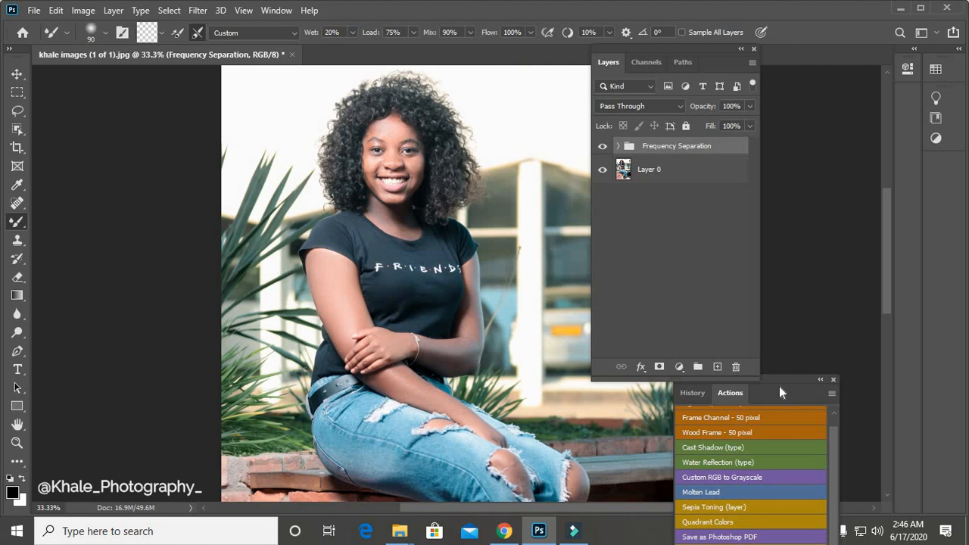
left_click_drag(780, 389, 849, 217)
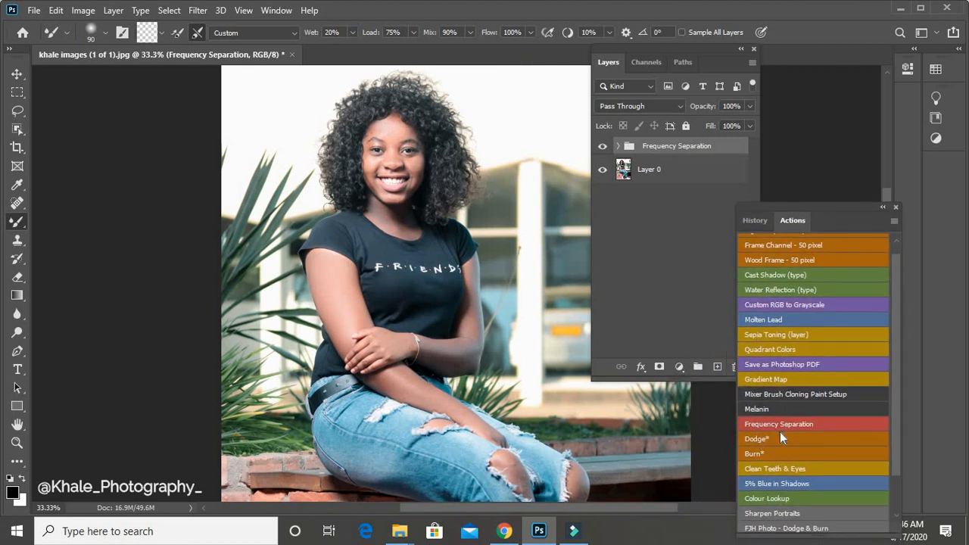
scroll(777, 437, "down", 1)
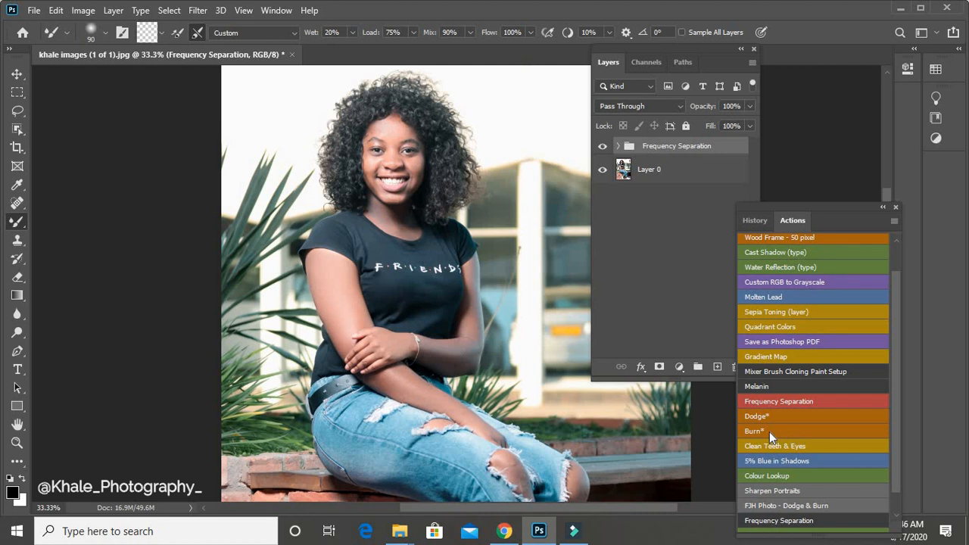
left_click(769, 431)
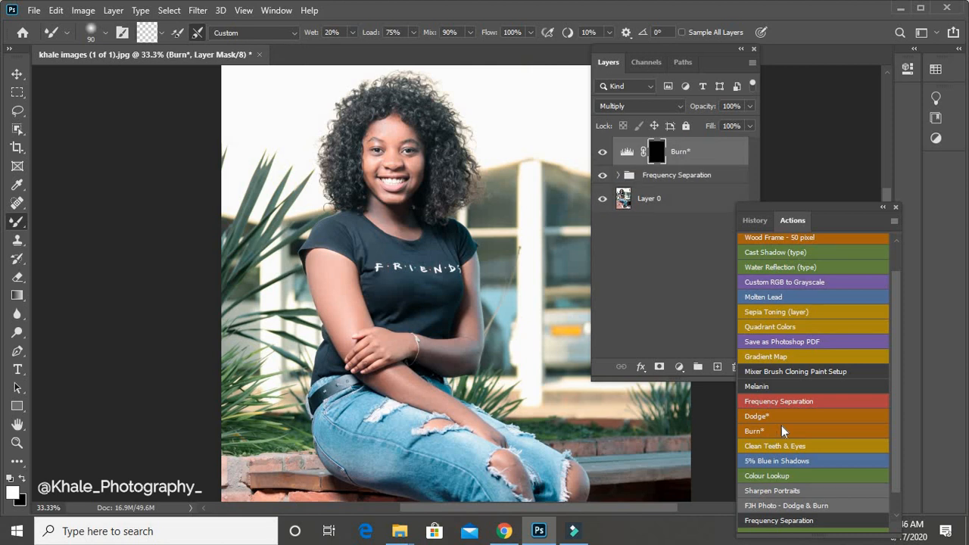
left_click(779, 416)
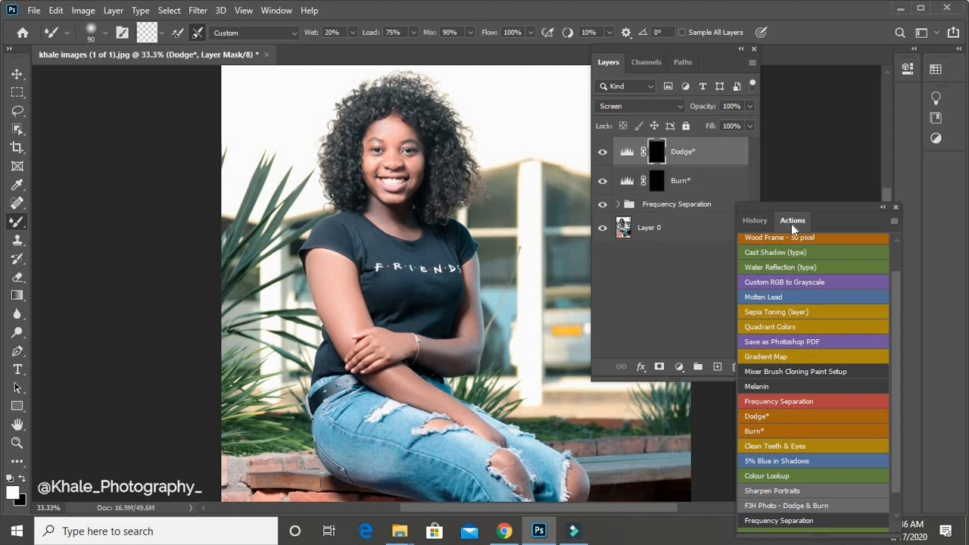
- Collapse the floating Actions panel and switch to the Brush Tool with 2% flow for painting on the Dodge* mask
left_click(882, 208)
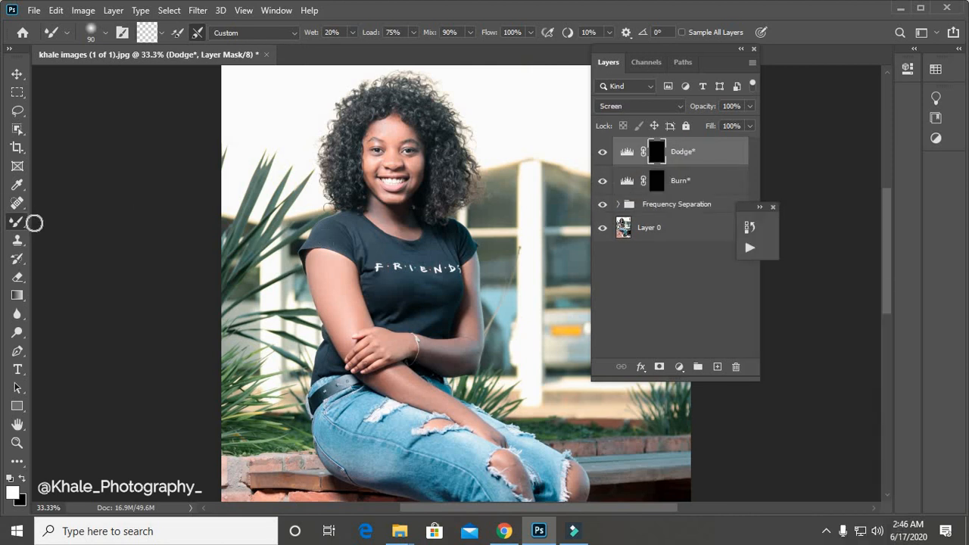
right_click(18, 229)
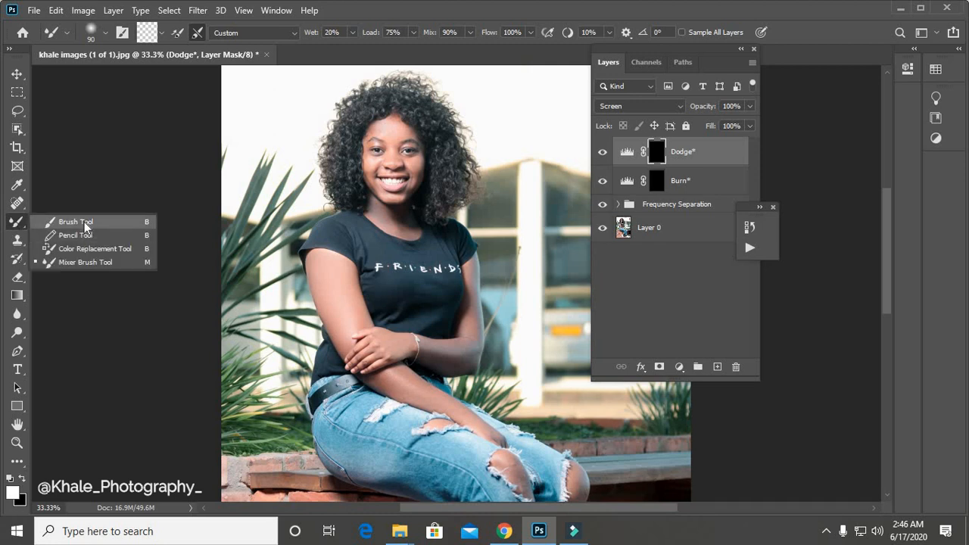
left_click(76, 222)
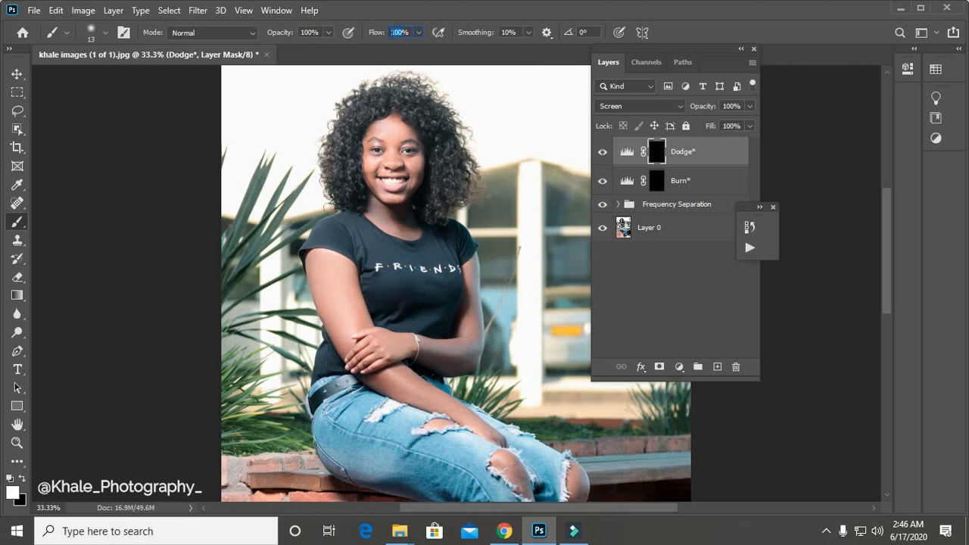
type("1")
- Dodge the forehead on the Dodge* mask at 100% zoom, adjusting the brush size to about 80 px
key("bracketright")
key("bracketright")
key("bracketright")
key("bracketright")
key("bracketright")
key("bracketright")
key("bracketright")
key("bracketright")
key("bracketright")
key("bracketright")
key("ctrl+1")
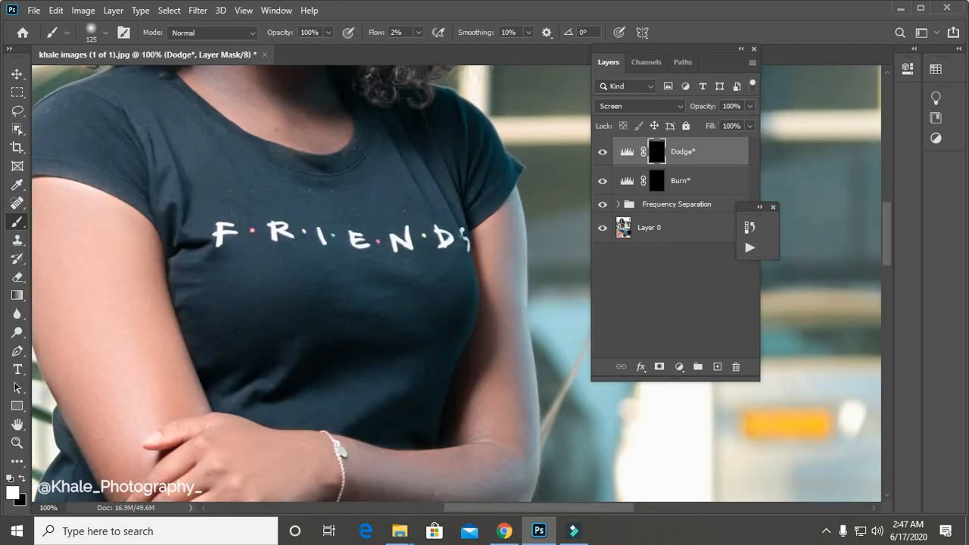
left_click_drag(888, 227, 883, 173)
left_click(602, 203)
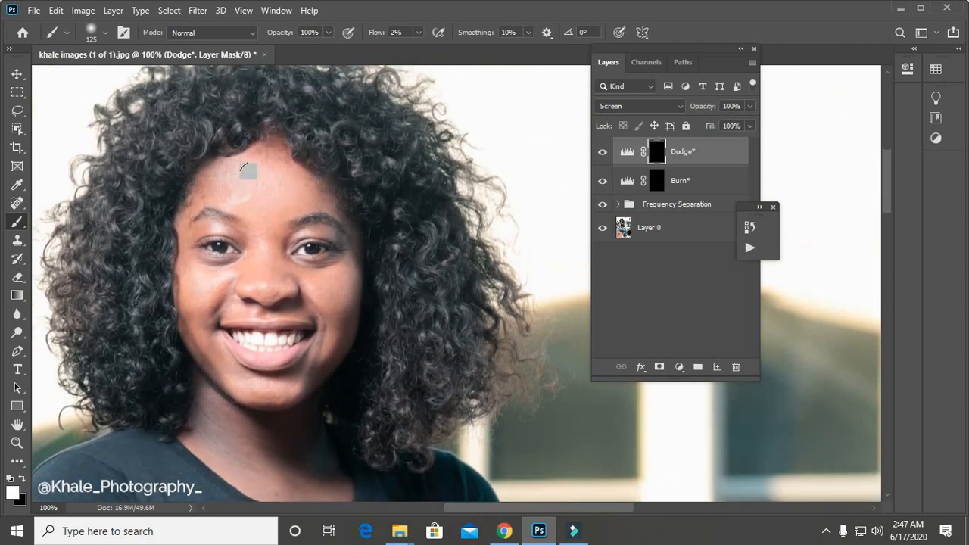
key("bracketleft")
key("bracketleft")
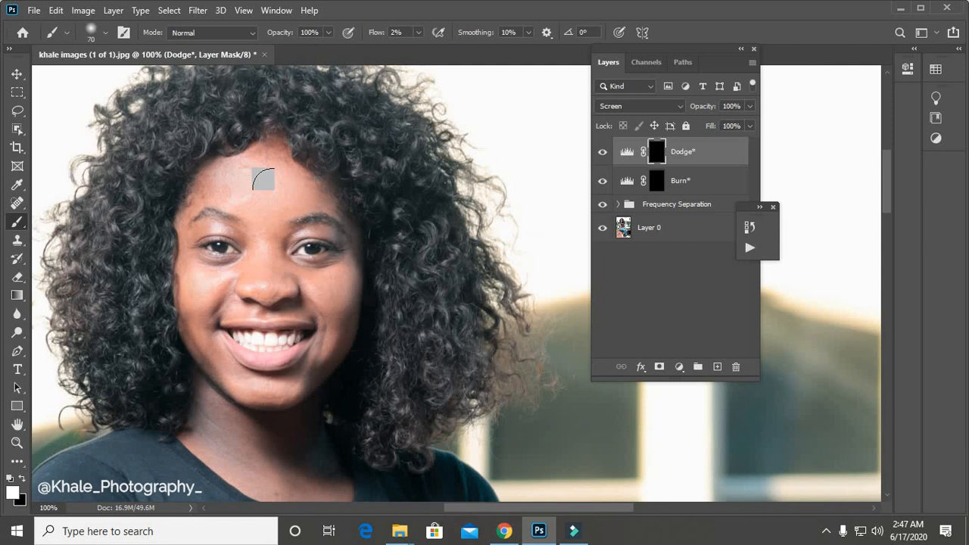
key("bracketright")
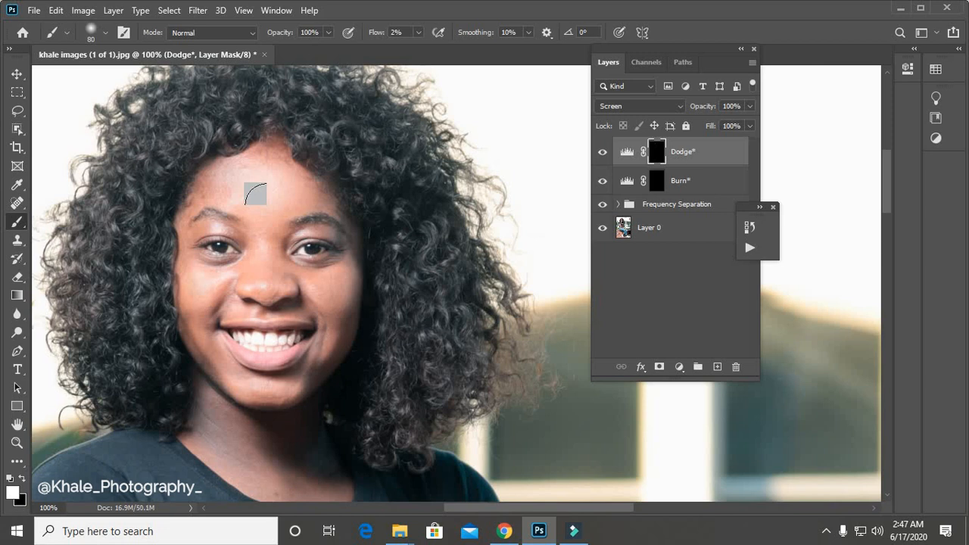
- Dodge the smaller facial highlights with a brush of about 45 to 50 px, and compare the face with and without Dodge*
key("bracketleft")
key("bracketleft")
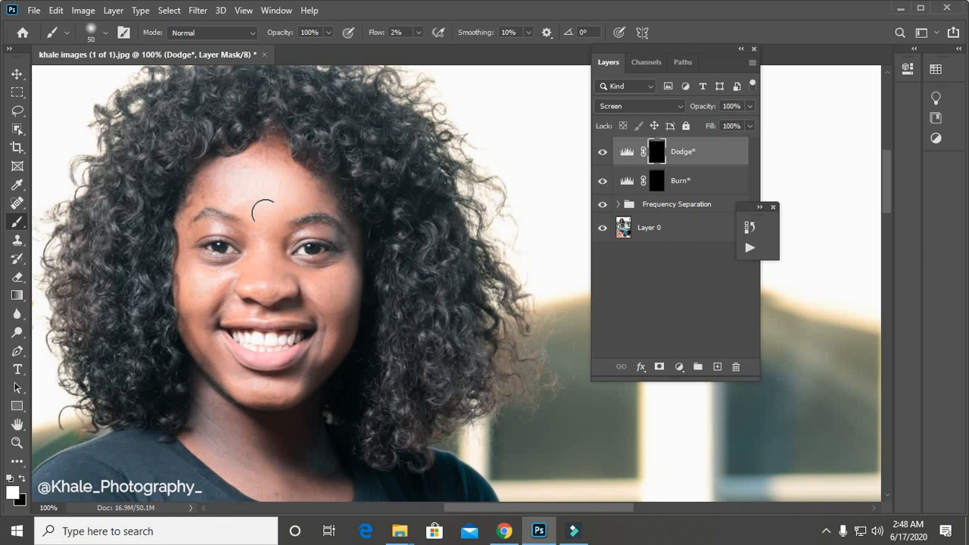
key("bracketleft")
key("bracketleft")
key("bracketright")
key("bracketright")
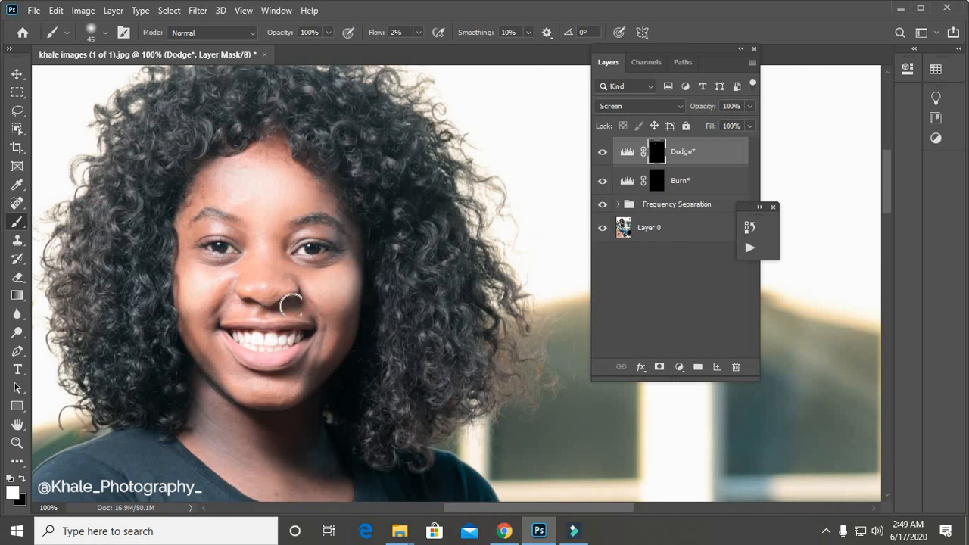
left_click(603, 154)
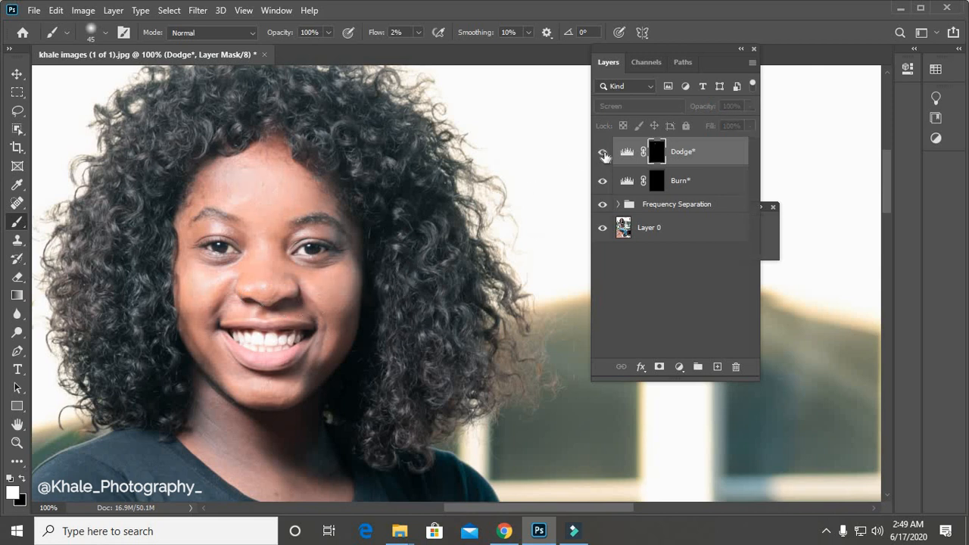
left_click(604, 154)
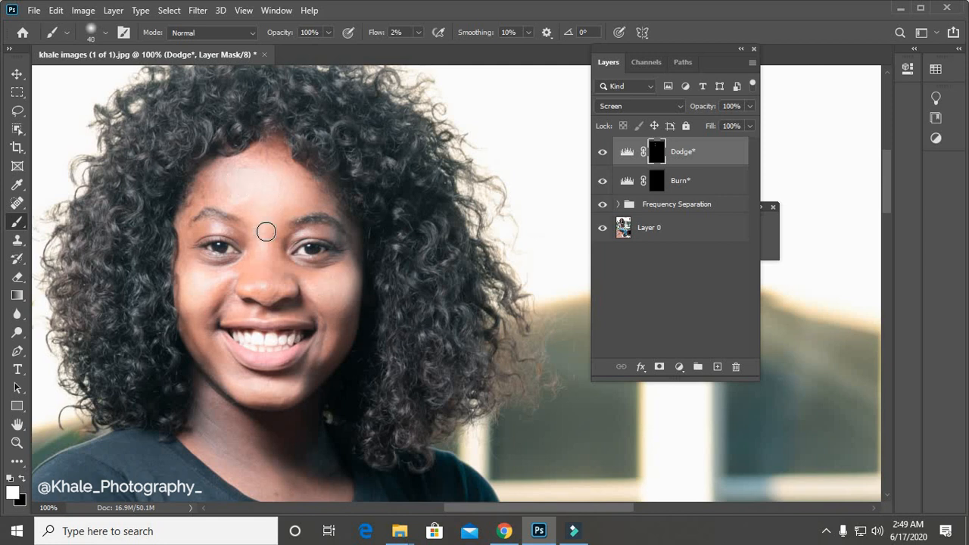
- Reduce the brush to 30 px and dodge the highlight on the nose
key("bracketleft")
key("bracketleft")
key("bracketleft")
mouse_move(274, 285)
left_mouse_down()
mouse_move(288, 281)
mouse_move(262, 285)
mouse_move(285, 281)
mouse_move(277, 286)
left_mouse_up()
- Compare the face with and without the Dodge* layer and lower the layer's opacity to 77%
left_click(603, 153)
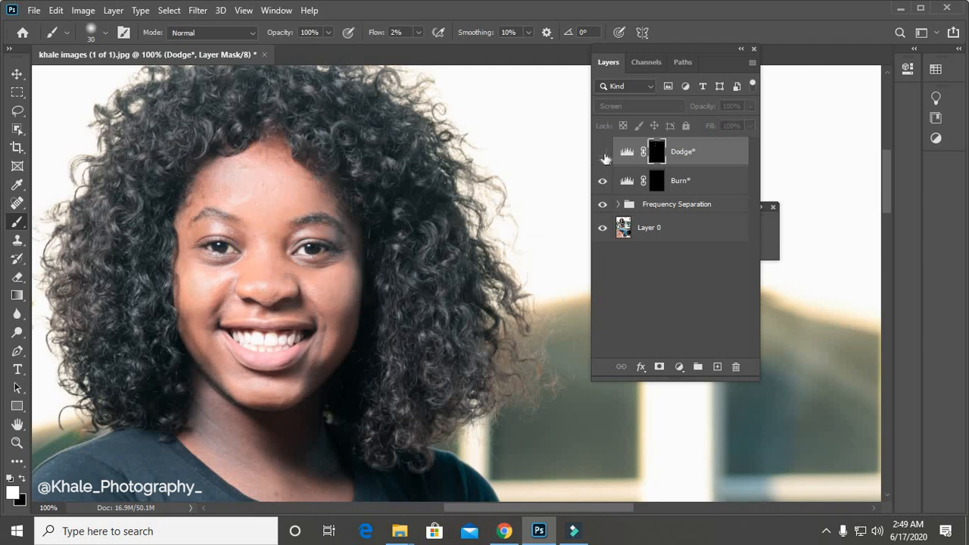
left_click(603, 153)
left_click(604, 154)
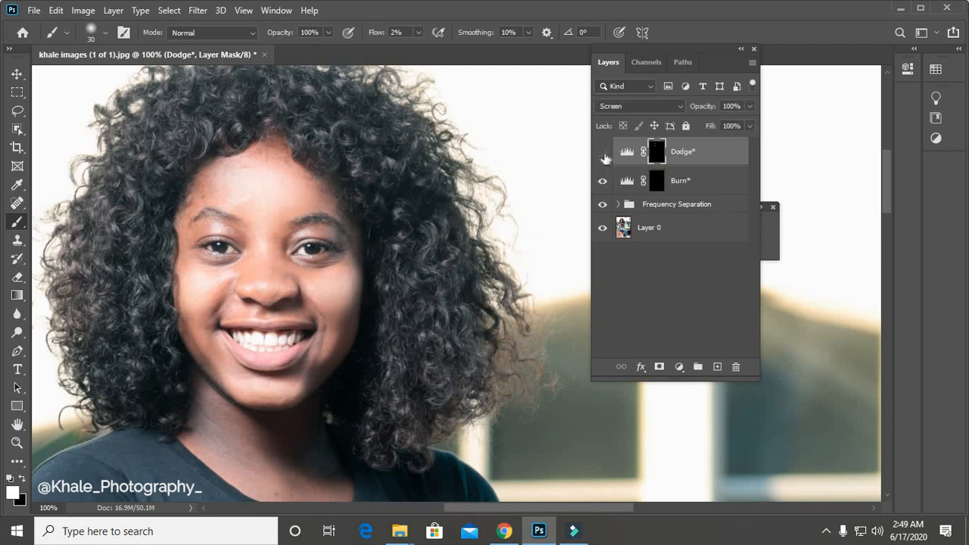
left_click(603, 154)
left_click_drag(705, 108, 692, 108)
left_click(602, 153)
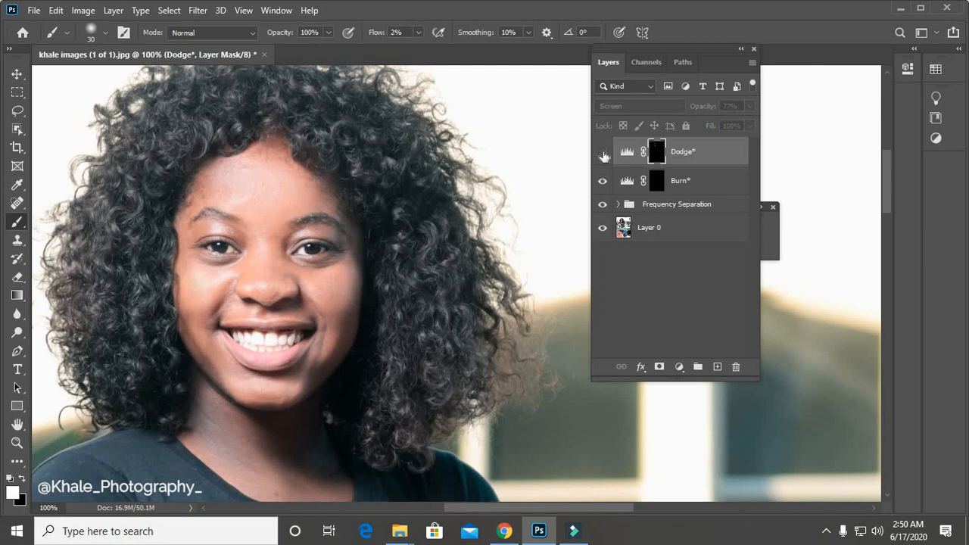
left_click(603, 153)
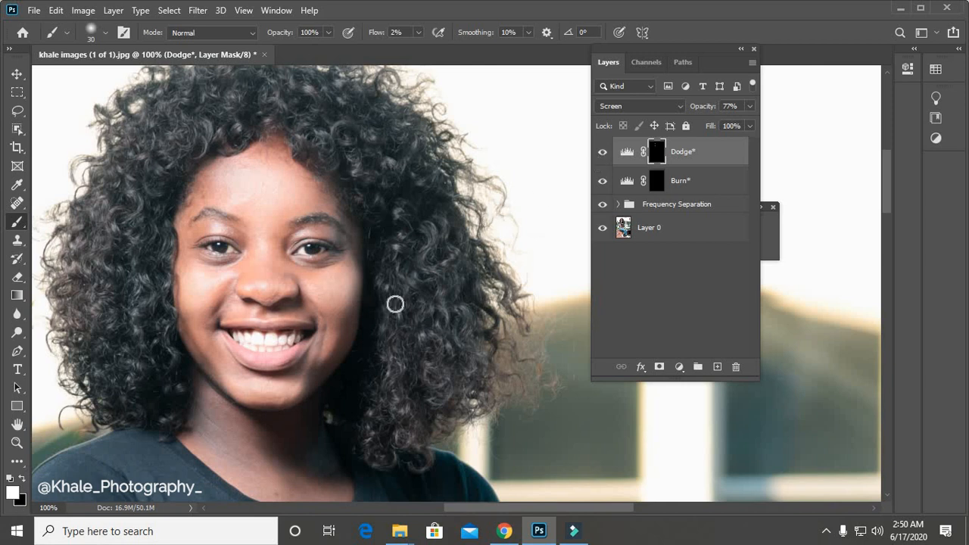
- Burn the outer edges of the face on the Burn* mask with a 40 px brush, and compare it with and without Burn*
left_click(655, 182)
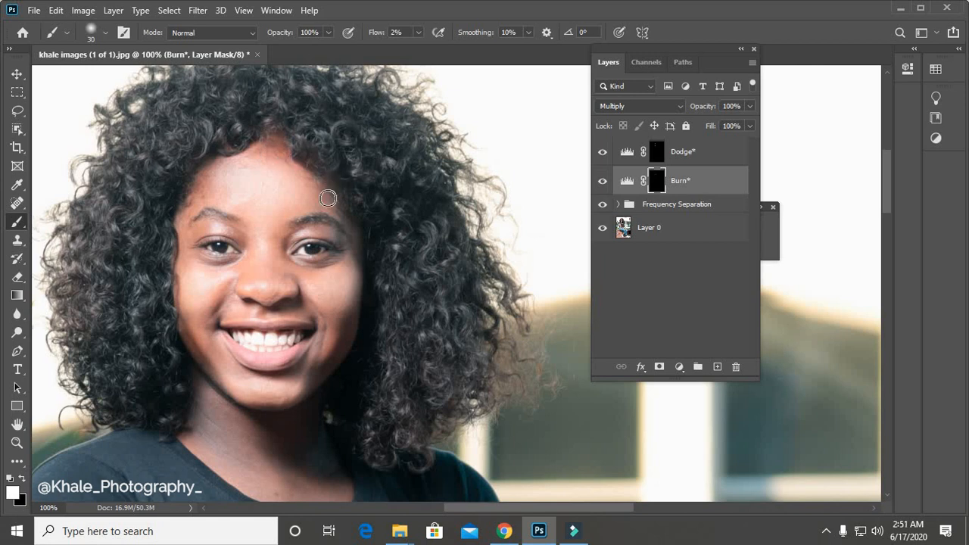
key("bracketright")
left_click(602, 182)
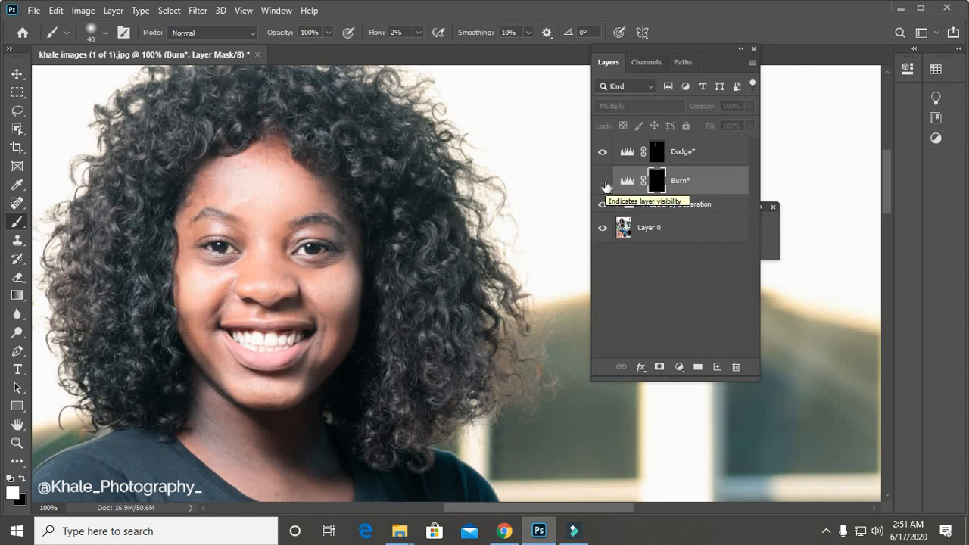
left_click(602, 182)
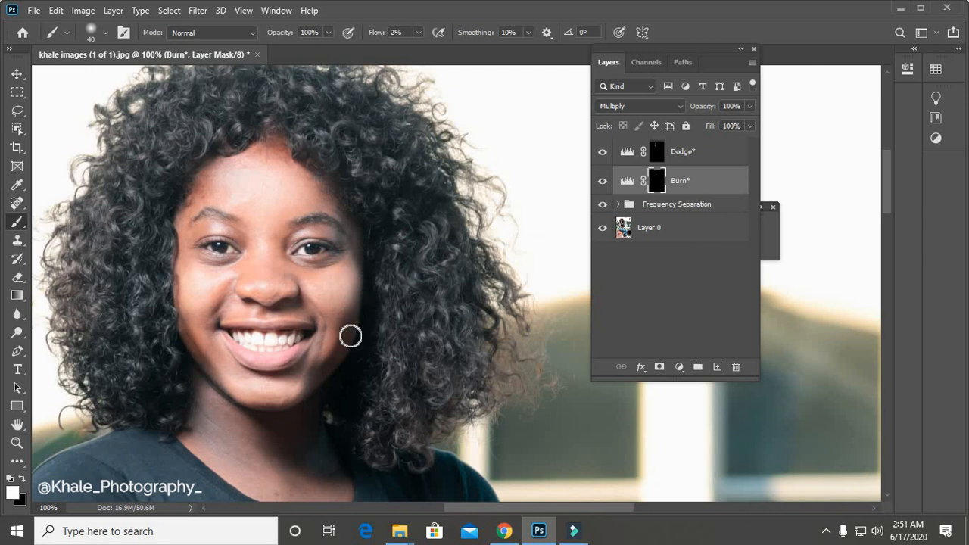
- Compare the face with and without the Dodge* and Burn* layers, and set the Burn* layer's opacity to 90%
left_click(602, 183)
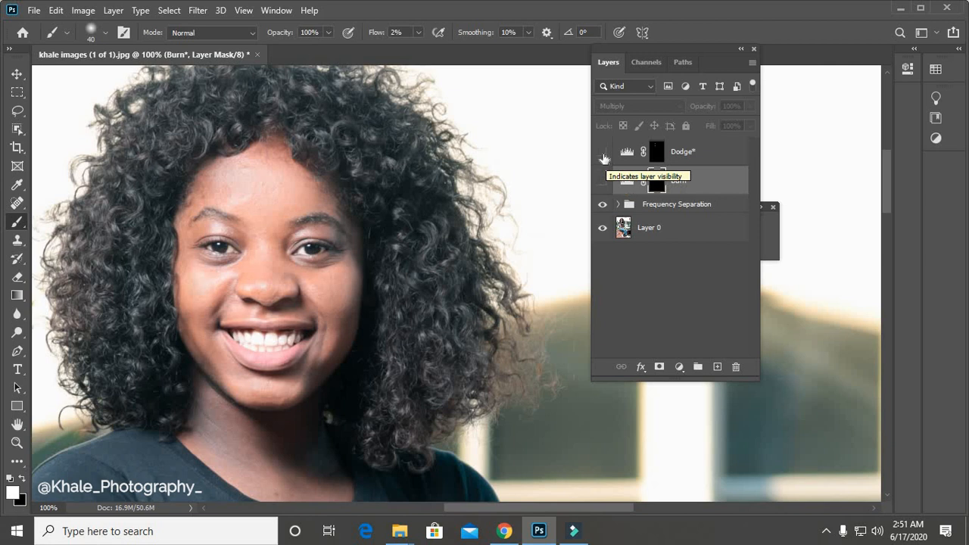
left_click(604, 156)
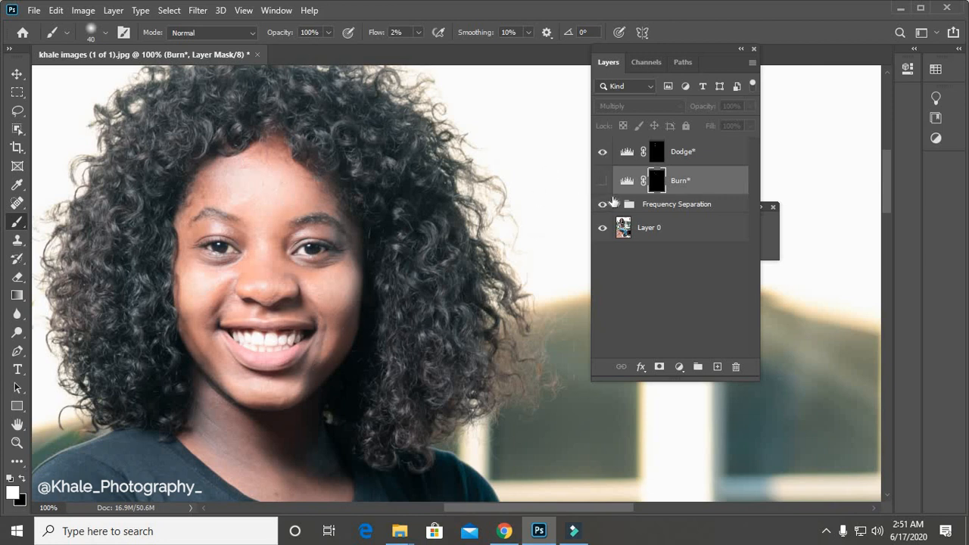
left_click(603, 182)
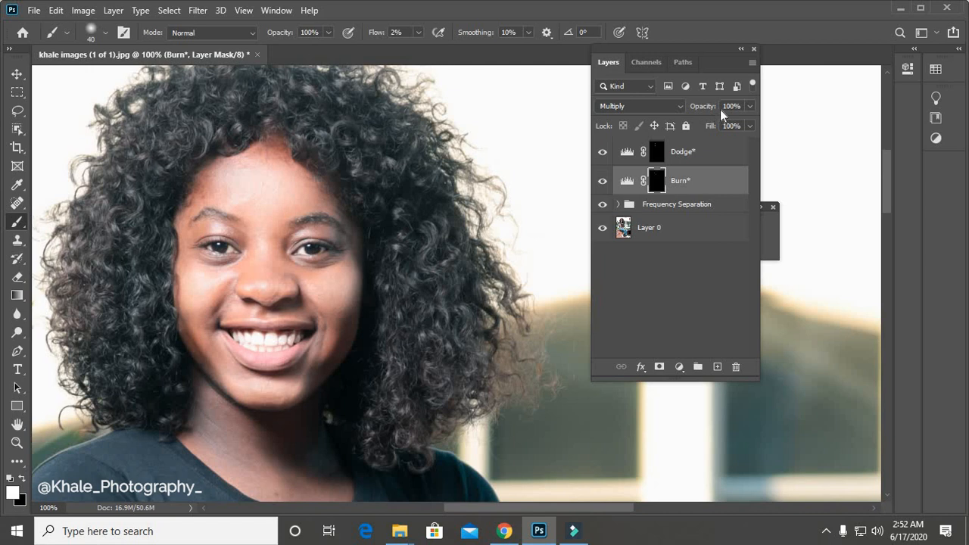
left_click_drag(711, 109, 708, 110)
left_click(602, 181)
left_click(602, 182)
- Select the Dodge* mask again and dodge the neck with the brush enlarged to 70 px
left_click(658, 151)
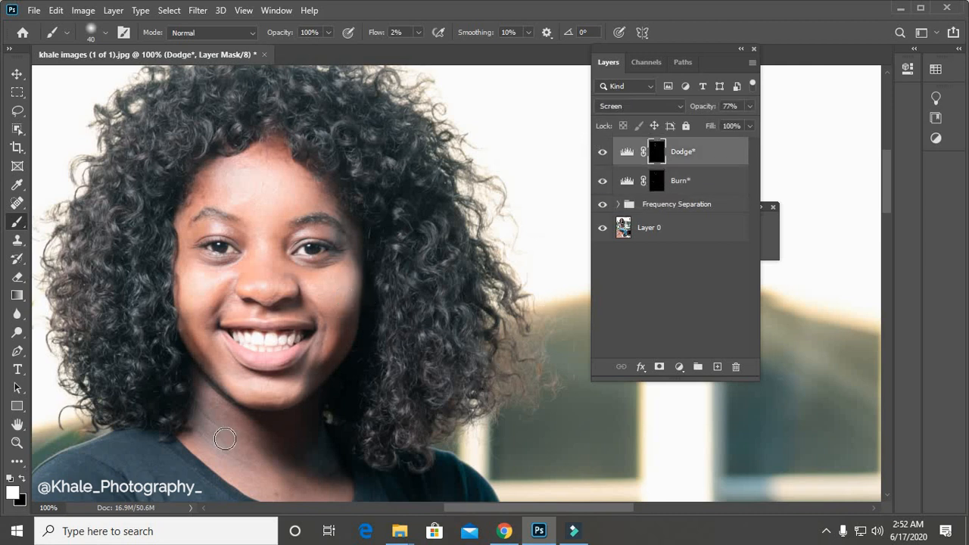
key("bracketright")
key("bracketright")
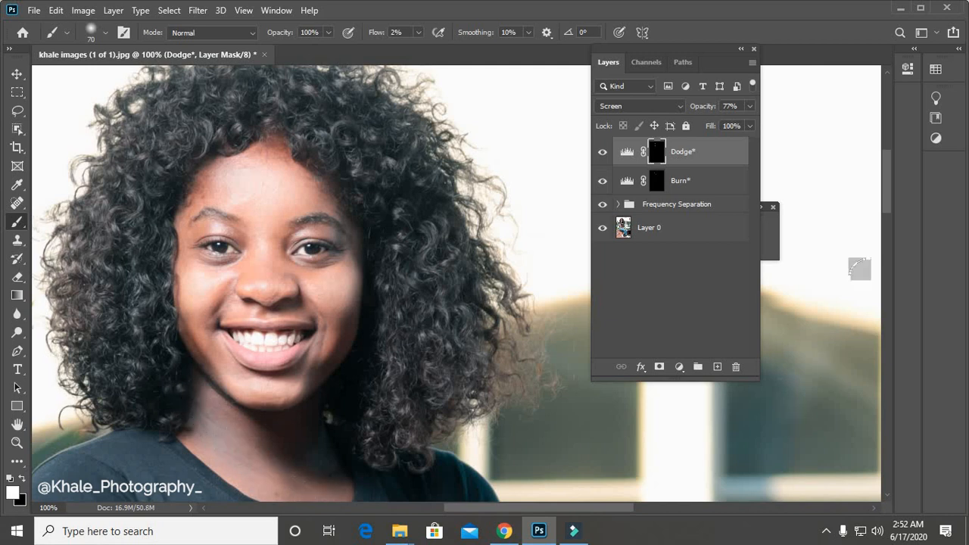
- Compare the portrait at 50% zoom with and without the Dodge* and Burn* layers
scroll(882, 215, "down", 4)
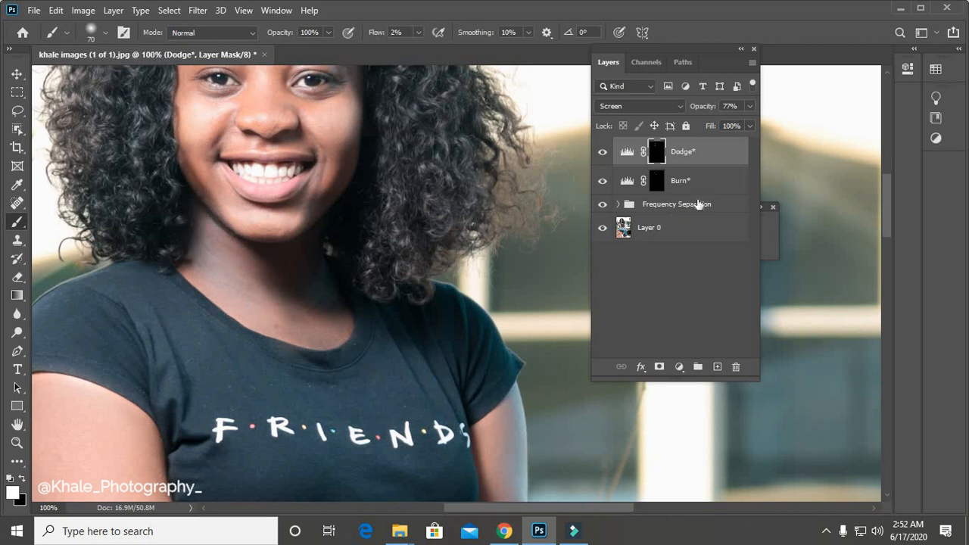
key("ctrl+minus")
key("ctrl+minus")
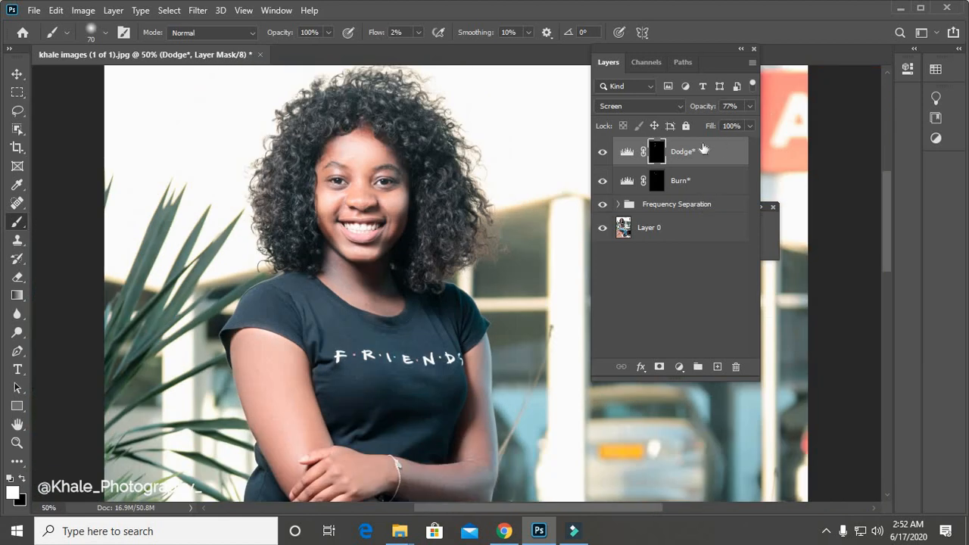
left_click(602, 154)
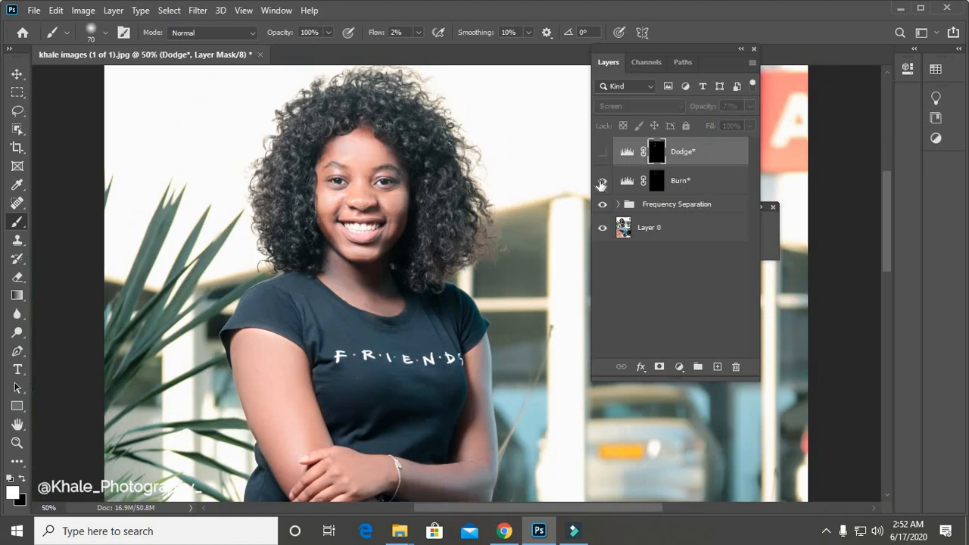
left_click(601, 182)
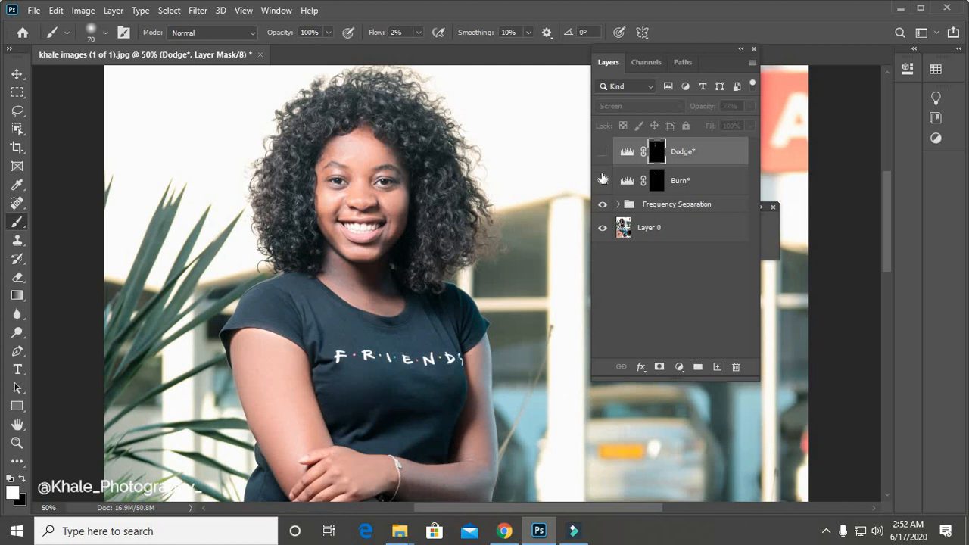
left_click(603, 180)
left_click(601, 153)
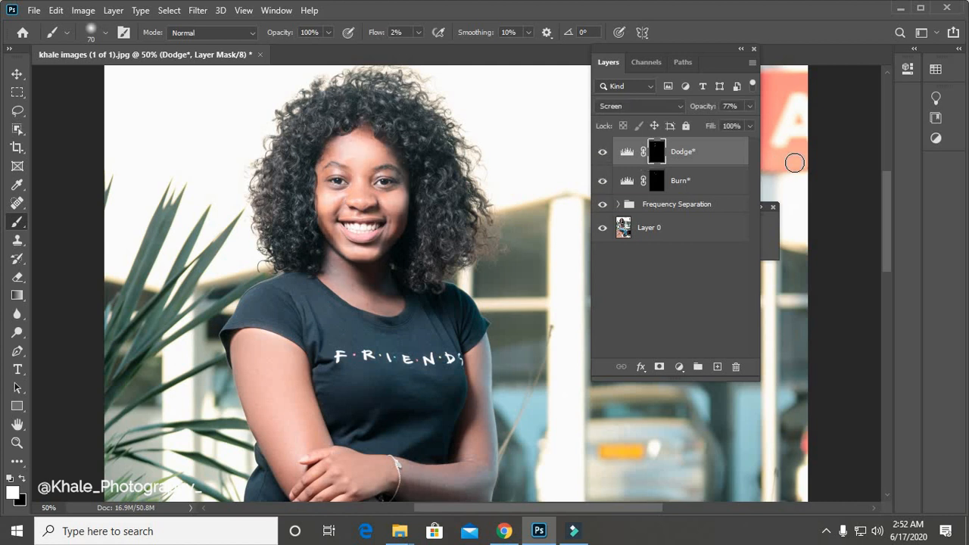
- Dodge the highlights along both forearms on the Dodge* mask with a brush of about 90 to 100 px
left_click_drag(889, 203, 883, 226)
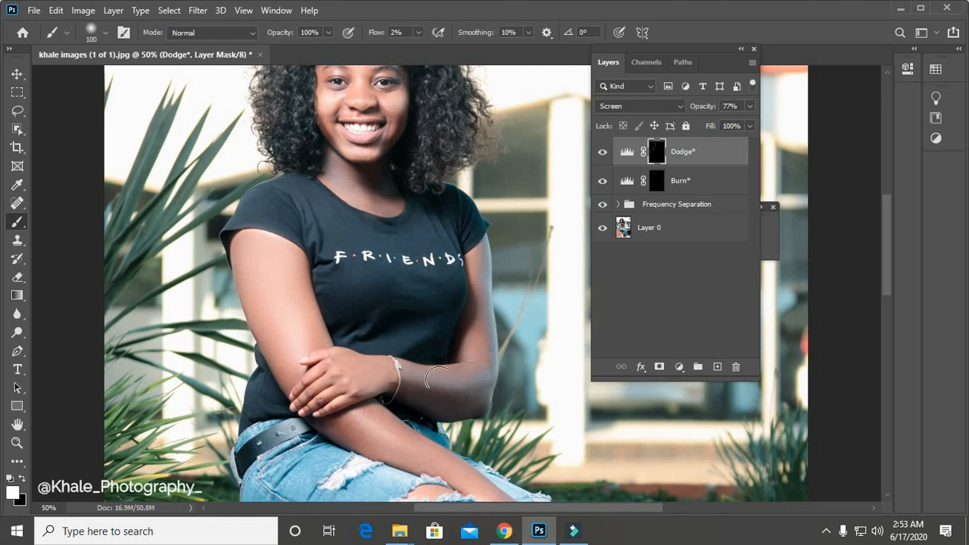
left_click_drag(436, 376, 415, 365)
key("bracketleft")
key("bracketleft")
key("bracketleft")
mouse_move(477, 380)
left_mouse_down()
mouse_move(406, 371)
mouse_move(483, 377)
mouse_move(464, 349)
mouse_move(469, 337)
mouse_move(464, 357)
mouse_move(473, 360)
mouse_move(480, 341)
mouse_move(466, 360)
mouse_move(489, 281)
mouse_move(480, 261)
mouse_move(483, 331)
mouse_move(475, 368)
mouse_move(441, 378)
mouse_move(349, 365)
mouse_move(366, 370)
mouse_move(357, 368)
mouse_move(357, 392)
mouse_move(335, 362)
mouse_move(342, 386)
mouse_move(340, 375)
mouse_move(392, 397)
mouse_move(359, 381)
mouse_move(393, 377)
mouse_move(352, 406)
mouse_move(371, 428)
left_mouse_up()
- Burn the shaded edge of the lower forearm on the Burn* mask, and set the brush size to 175 px
left_click(656, 181)
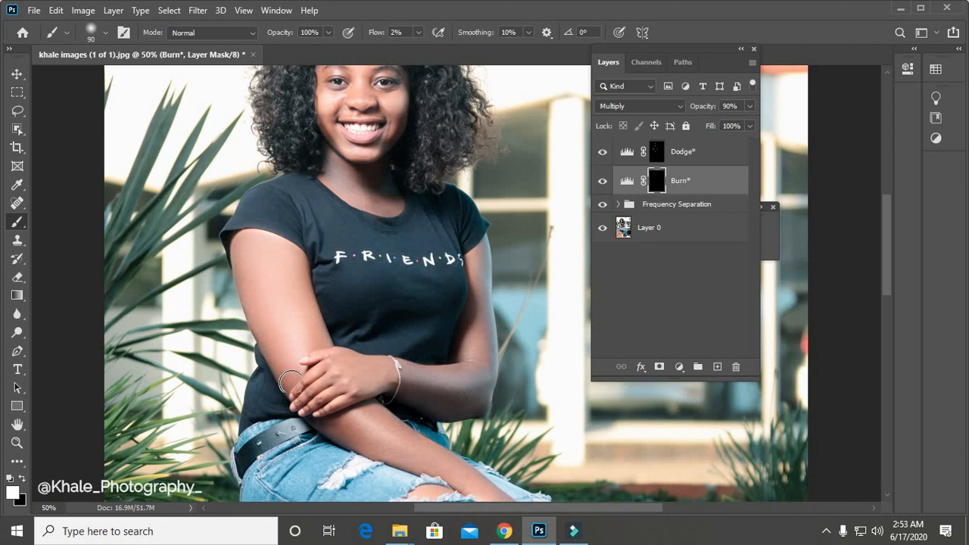
left_click_drag(350, 436, 328, 426)
key("bracketright")
key("bracketright")
key("bracketright")
key("bracketright")
key("bracketright")
key("bracketright")
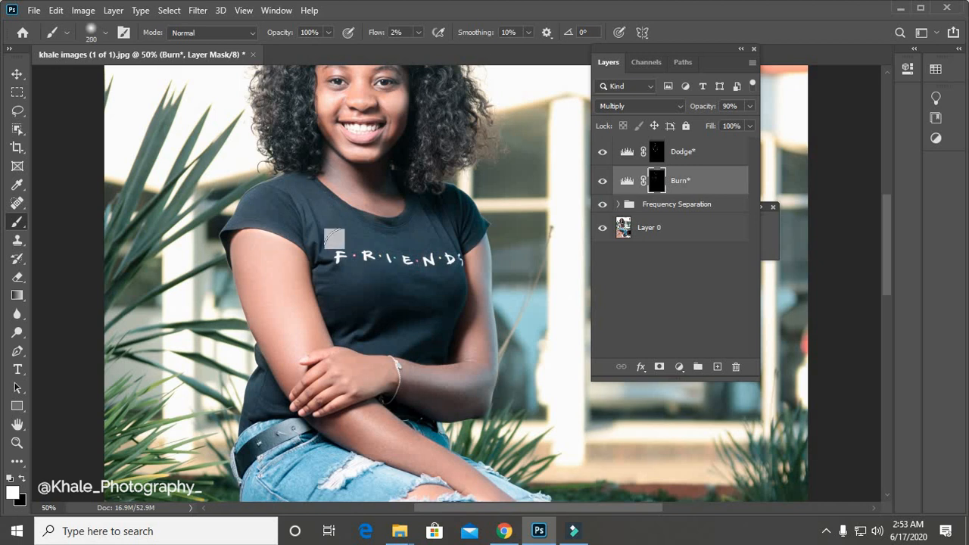
key("bracketleft")
key("bracketleft")
key("bracketleft")
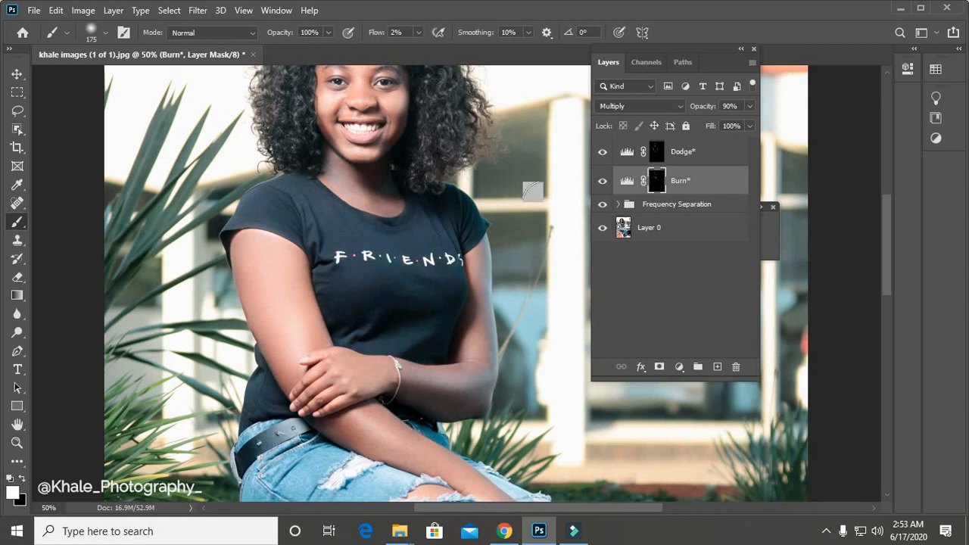
- Compare the portrait with and without the Burn* layer, then view the face
left_click(602, 182)
left_click(603, 182)
left_click_drag(888, 240, 896, 188)
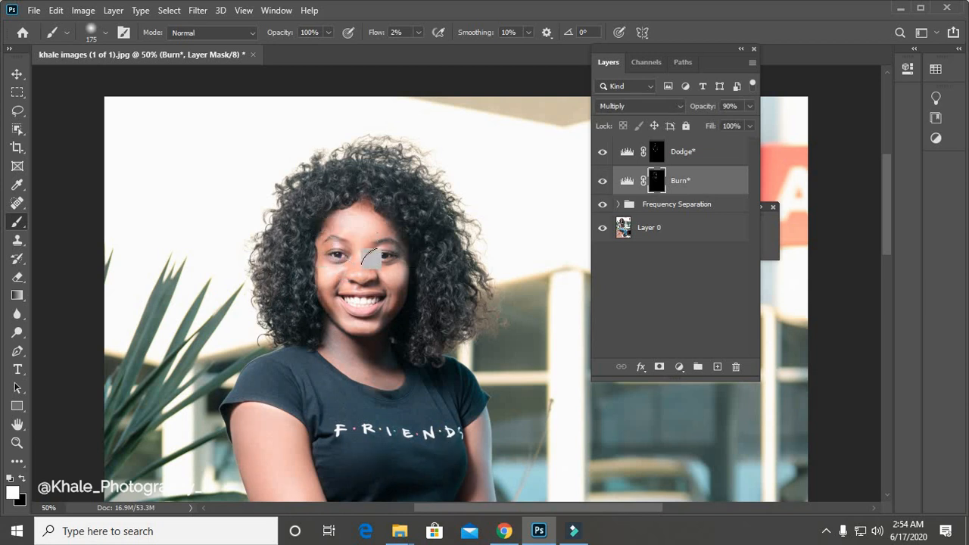
- Compare the whole photo at 16.67% zoom with and without the Dodge*, Burn* and Frequency Separation layers
key("ctrl+minus")
key("ctrl+minus")
key("ctrl+minus")
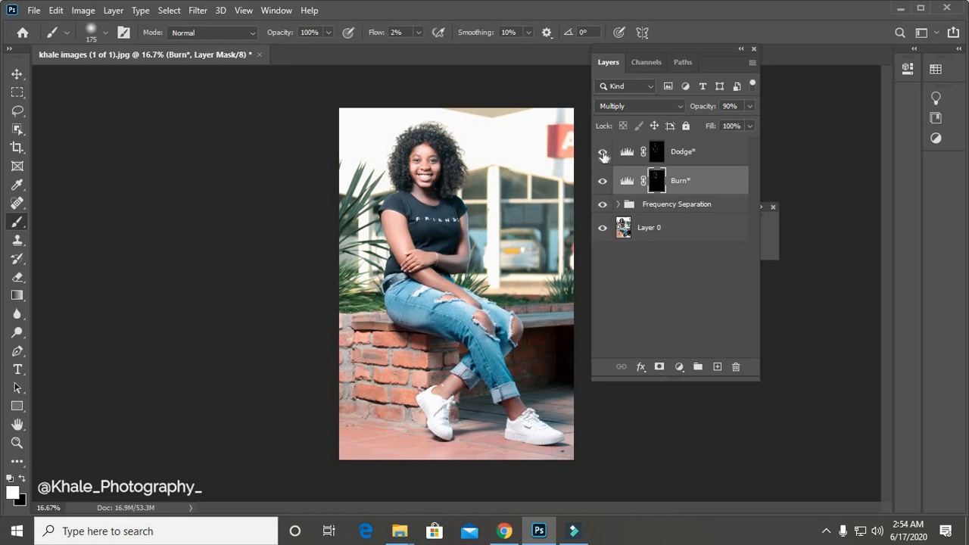
left_click_drag(603, 155, 602, 204)
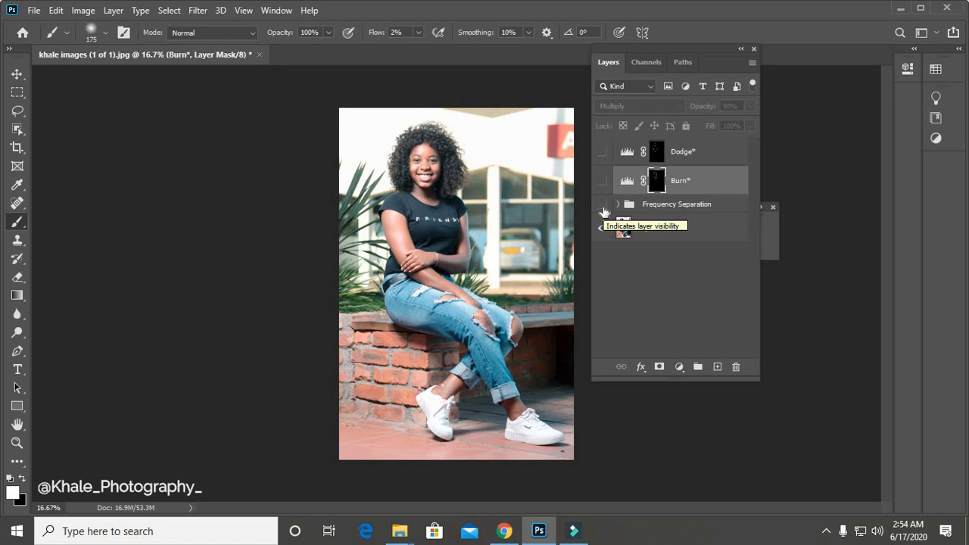
left_click(604, 206)
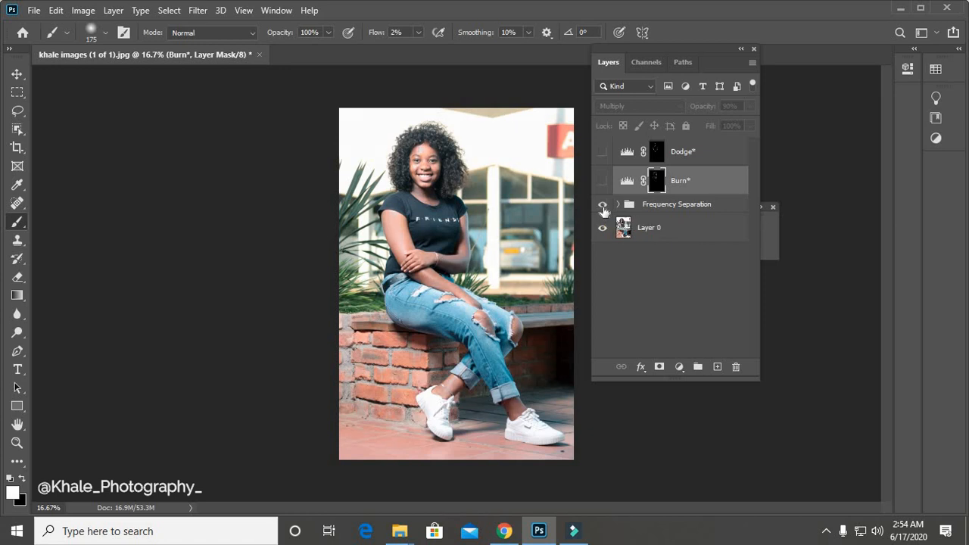
left_click(603, 206)
left_click(603, 206)
left_click(604, 180)
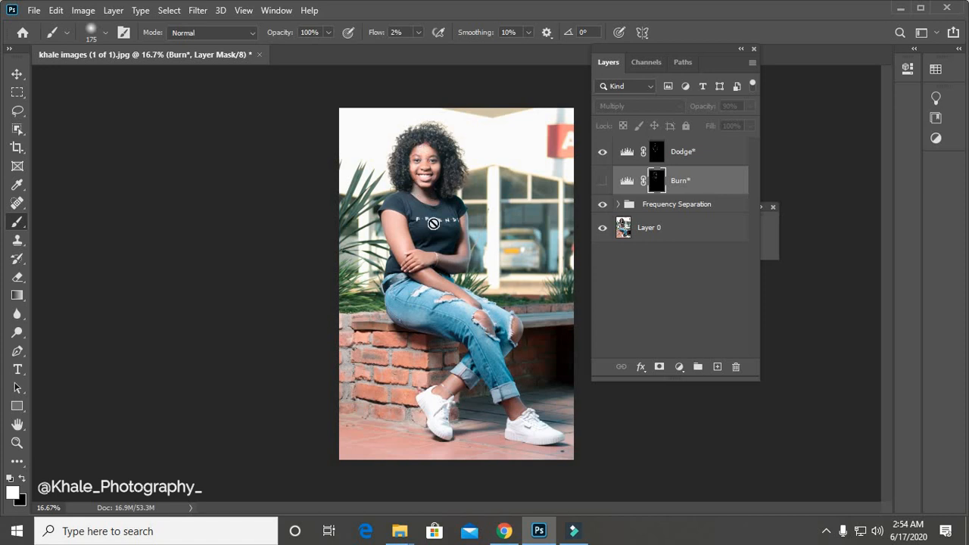
left_click(602, 181)
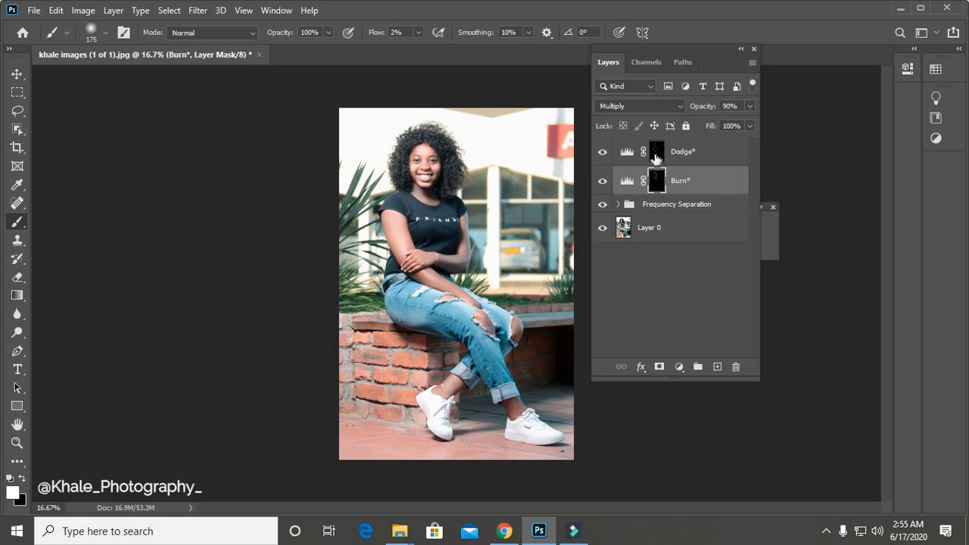
- Select the Dodge* mask, reduce the brush size to 100 px, and run the Melanin action above the Dodge* layer
left_click(656, 154)
key("bracketleft")
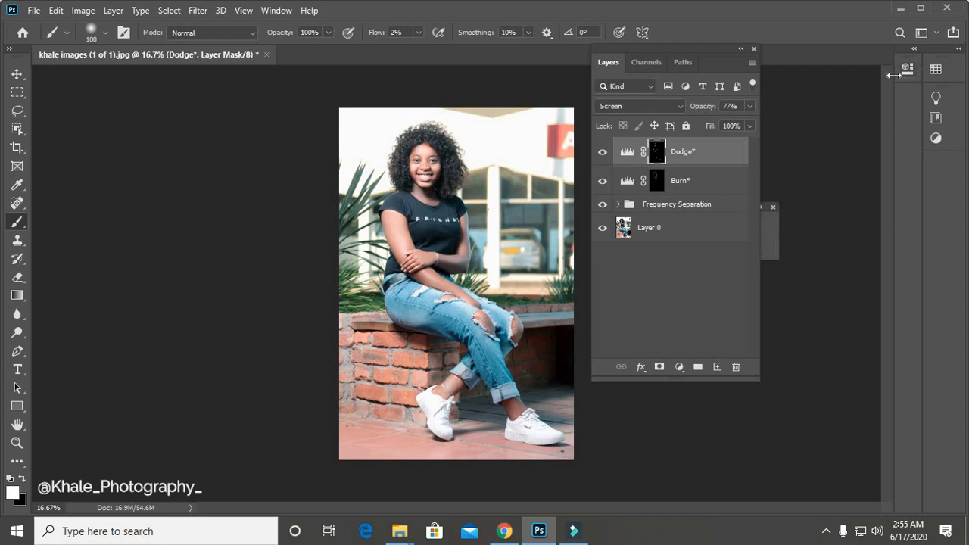
left_click(766, 247)
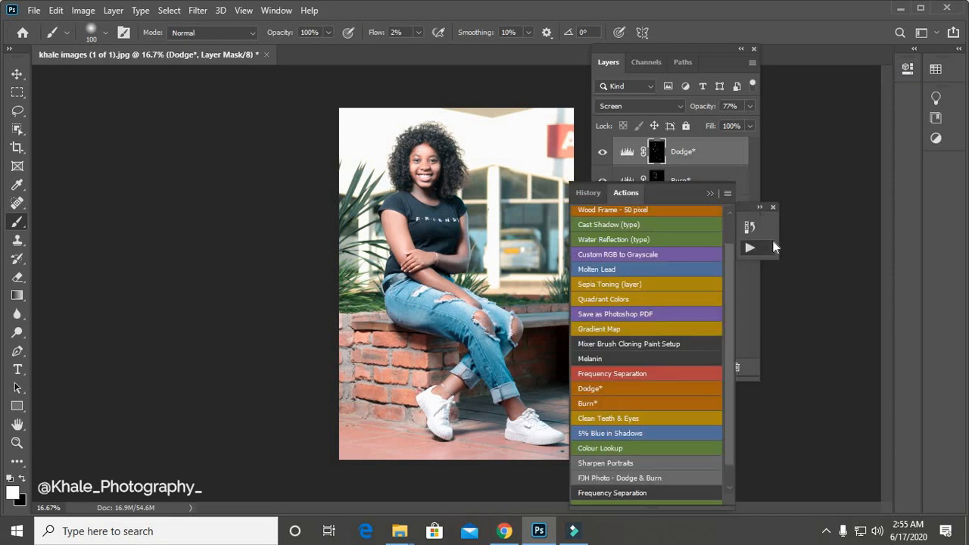
left_click_drag(680, 187, 858, 113)
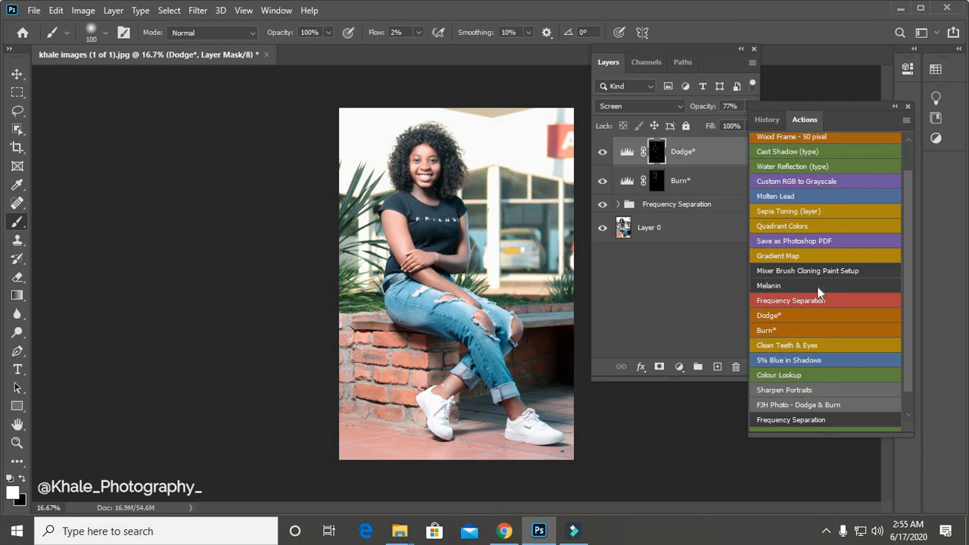
left_click(818, 287)
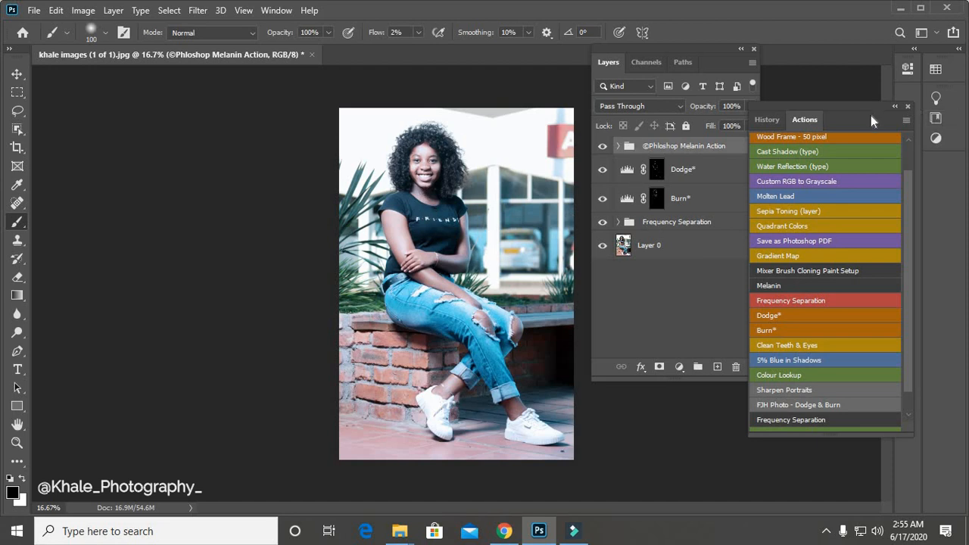
left_click(893, 107)
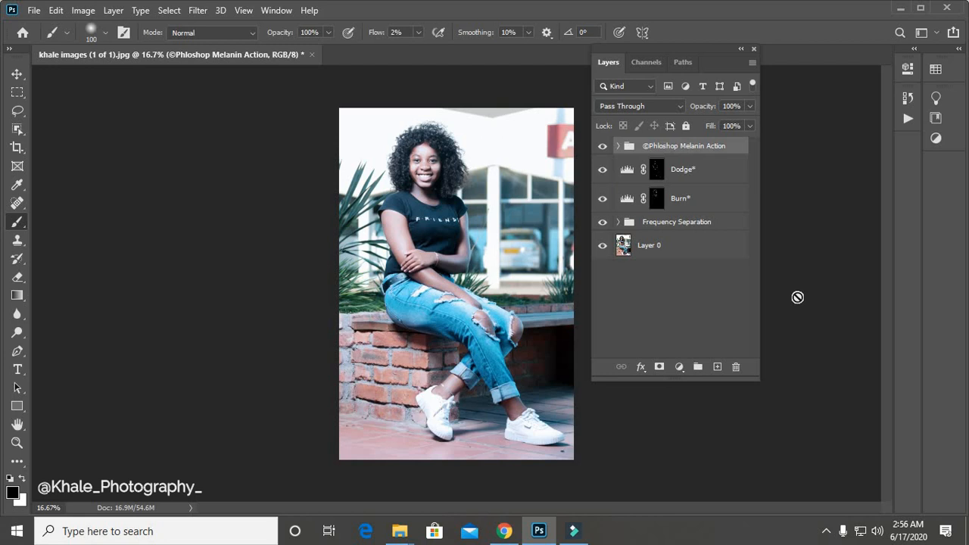
- Expand the ©Phloshop Melanin Action group and hide its Curves 2 adjustment layer
left_click(618, 146)
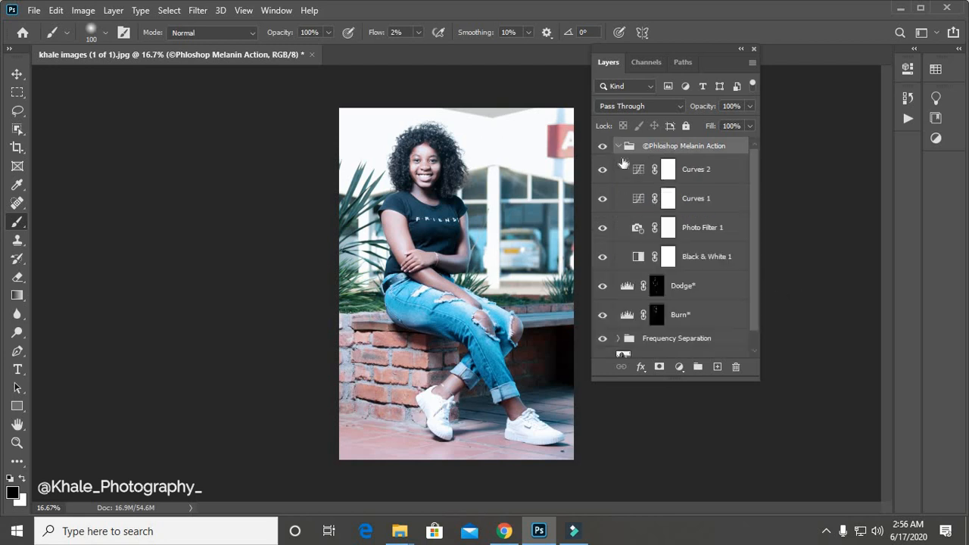
left_click(692, 175)
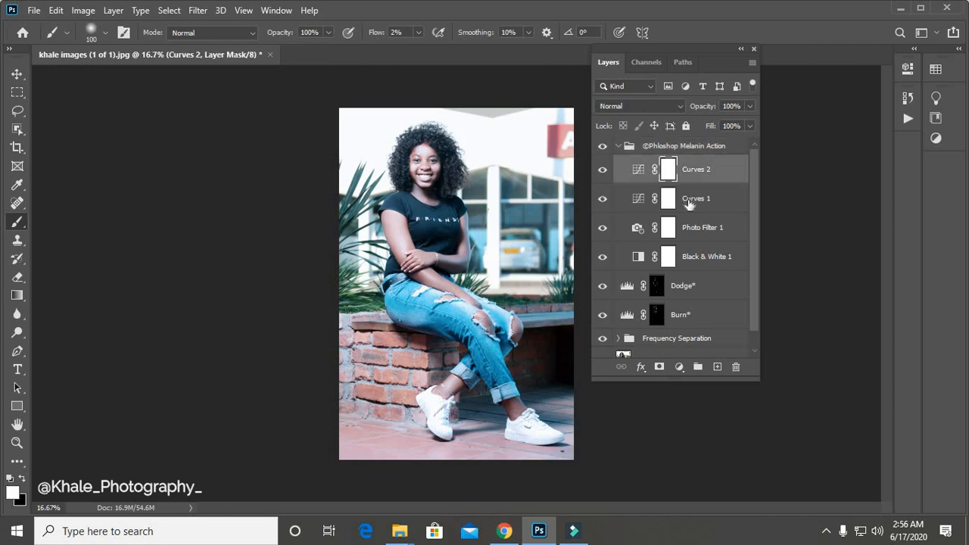
left_click(689, 203)
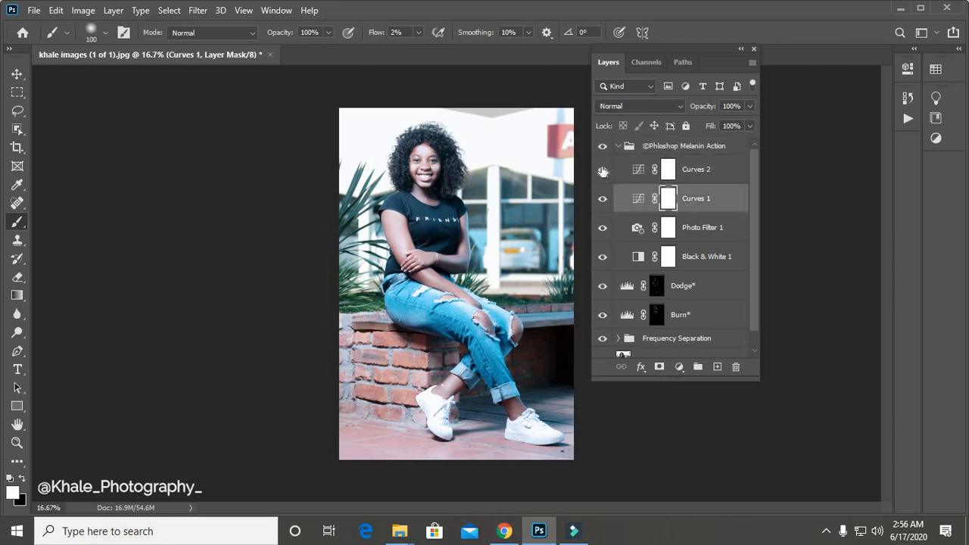
left_click(602, 170)
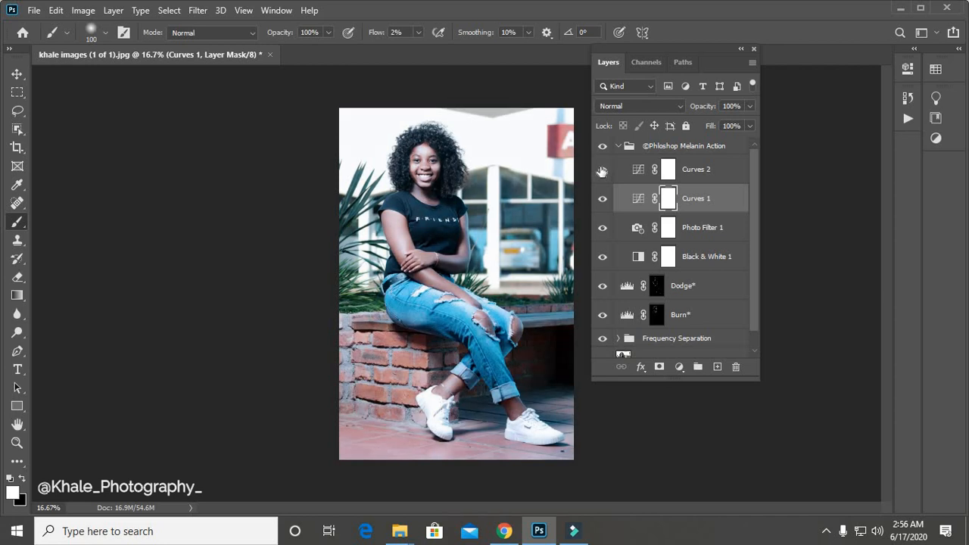
left_click(602, 170)
left_click(602, 170)
scroll(623, 290, "down", 1)
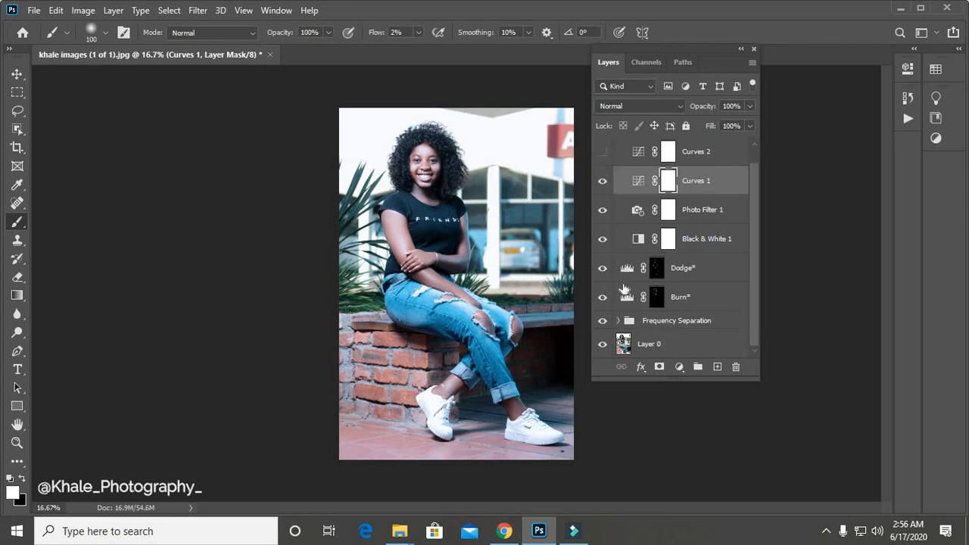
scroll(625, 287, "up", 1)
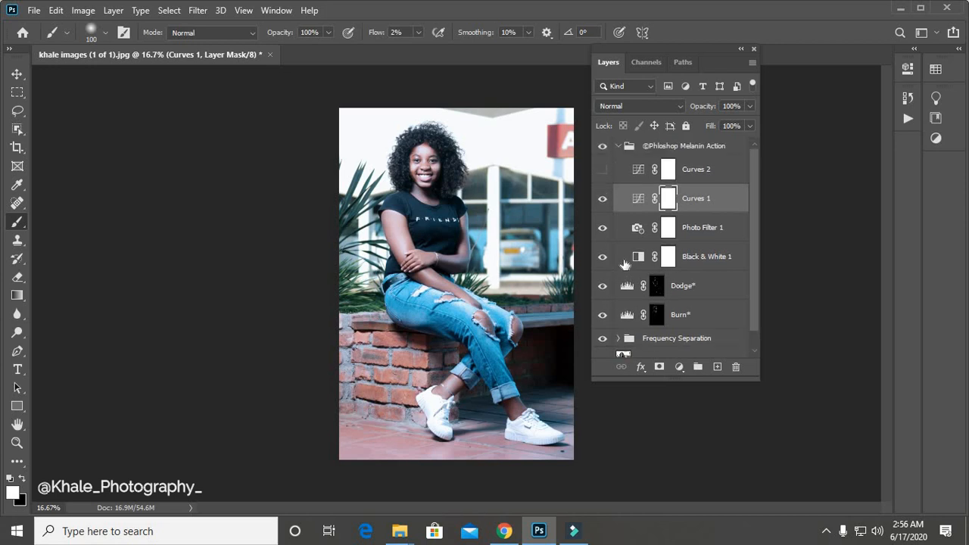
- Group the Dodge* and Burn* layers together
left_click(689, 286)
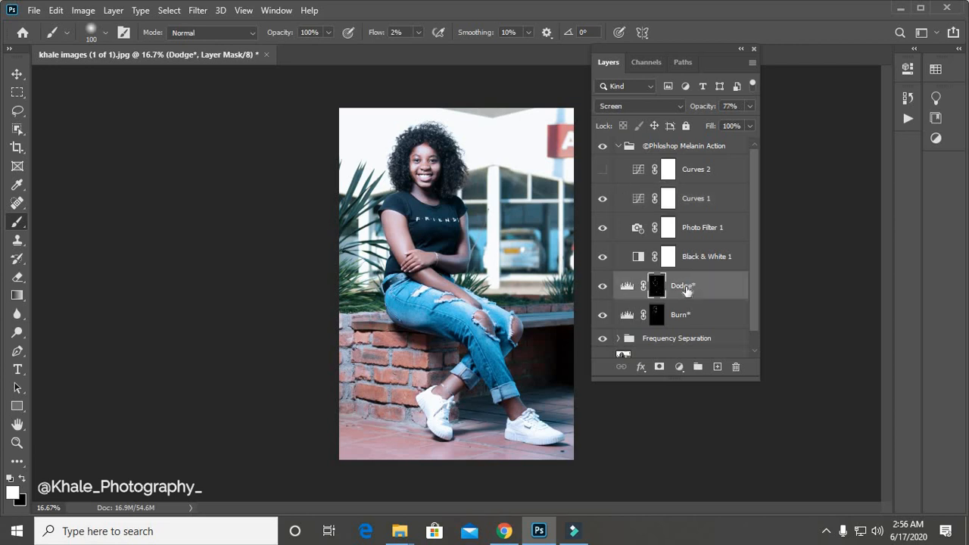
left_click(691, 318, "shift")
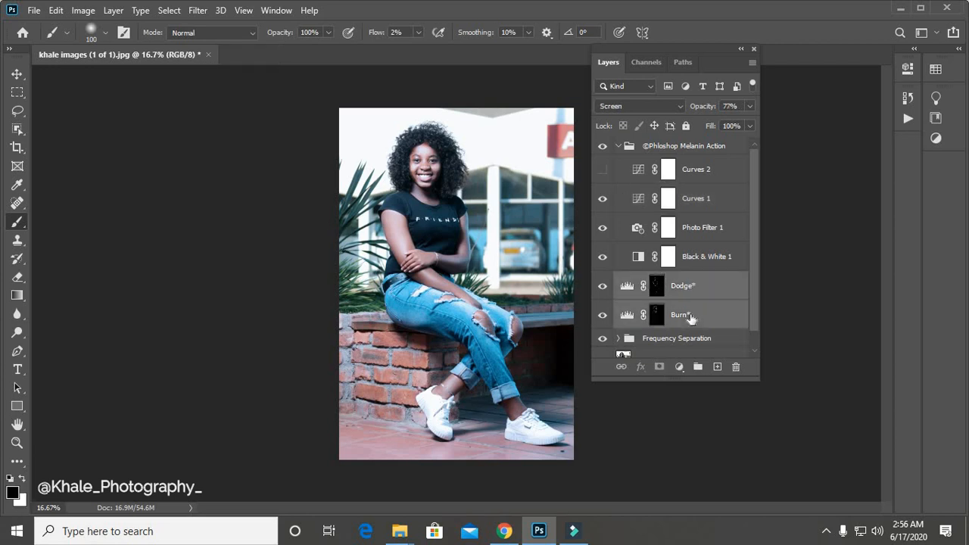
key("ctrl+g")
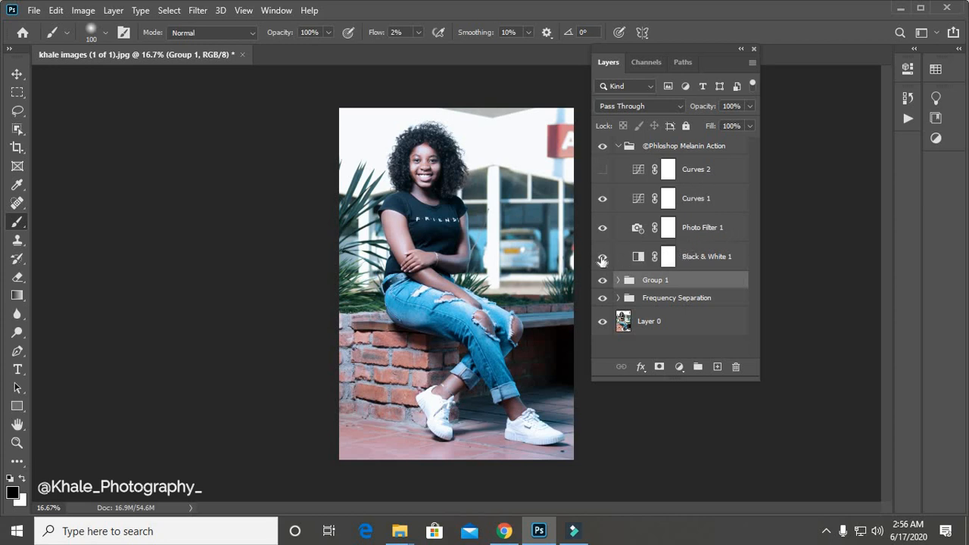
- Check the effect of the melanin group's adjustment layers and leave only Photo Filter 1 hidden besides Curves 2
left_click(602, 257)
left_click(603, 258)
left_click(603, 200)
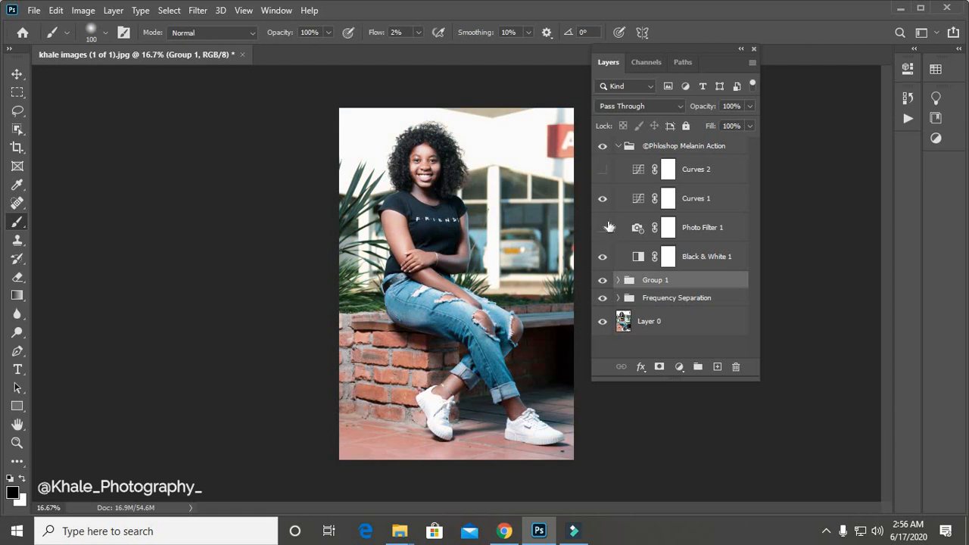
- Examine the skin tones on the arms and face at 66.7% zoom, with and without Photo Filter 1
key("ctrl+plus")
key("ctrl+plus")
key("ctrl+plus")
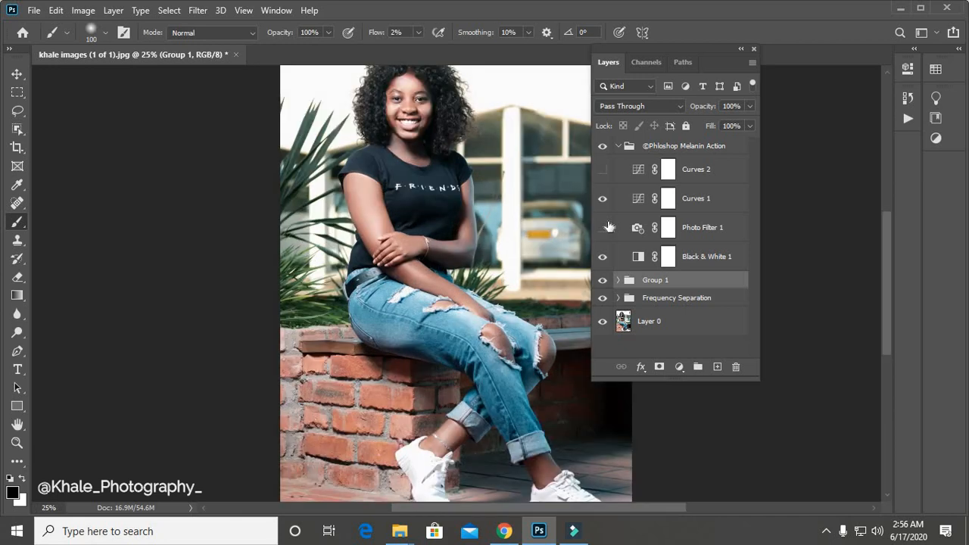
key("ctrl+plus")
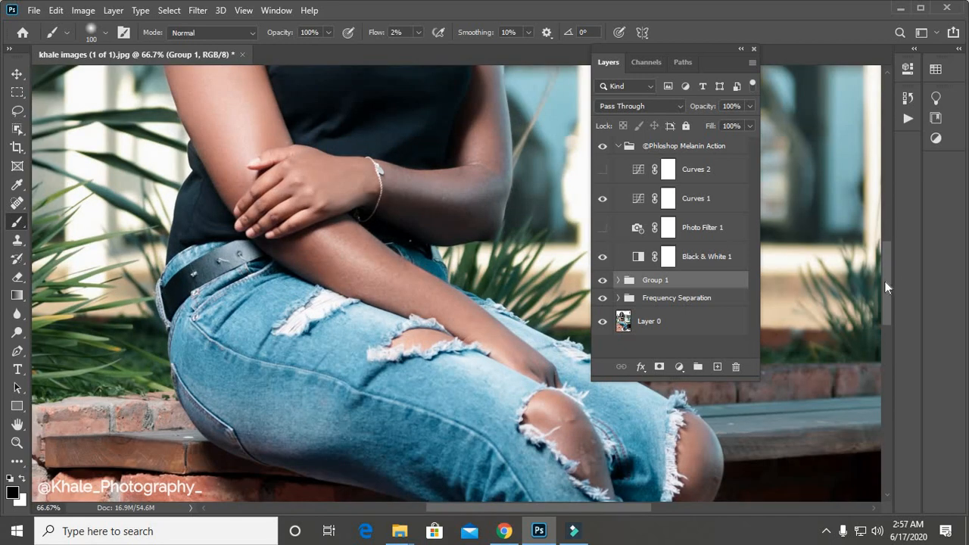
scroll(895, 234, "up", 2)
scroll(896, 234, "up", 5)
scroll(899, 216, "down", 3)
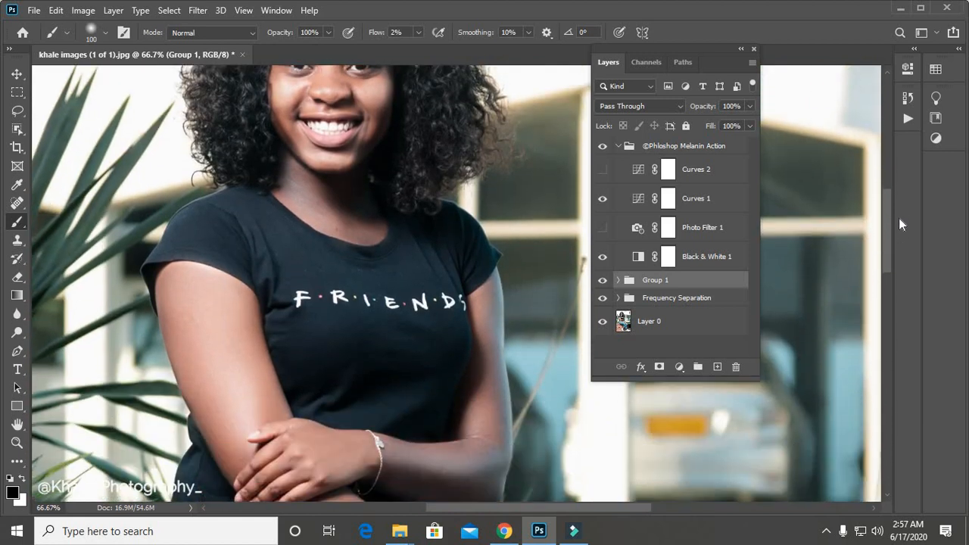
scroll(898, 217, "up", 2)
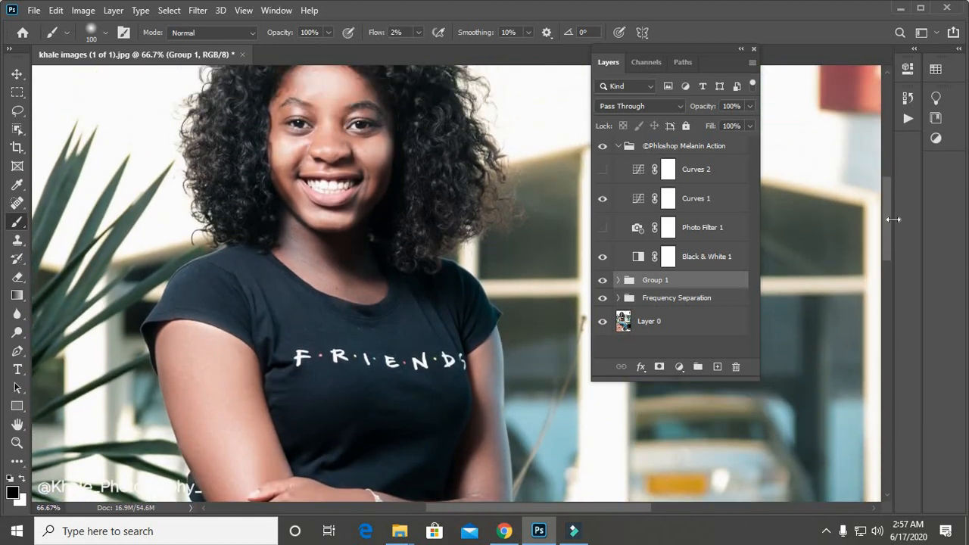
left_click(602, 228)
left_click(604, 231)
- Collapse the ©Phloshop Melanin Action group, reduce its opacity to 50%, and compare the photo with and without it
key("ctrl+minus")
key("ctrl+minus")
key("ctrl+minus")
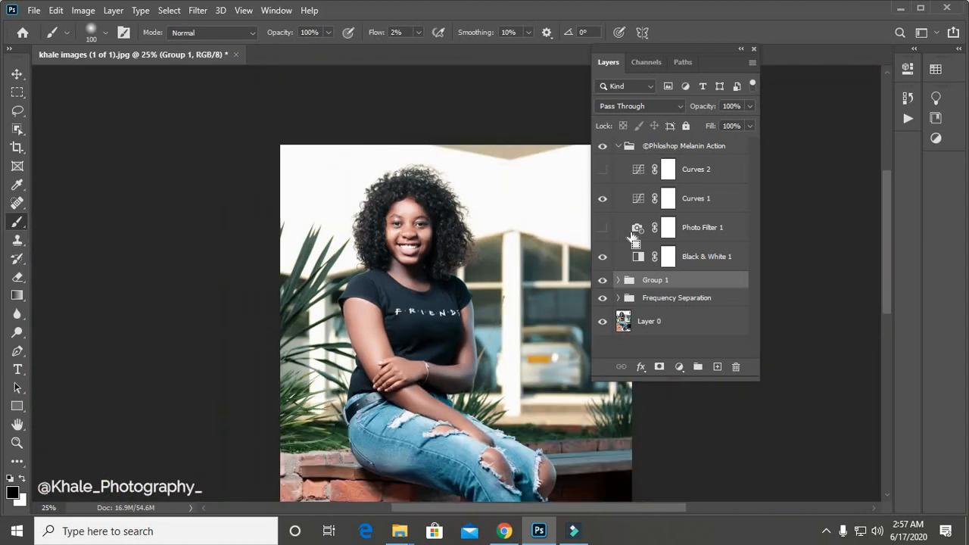
key("ctrl+minus")
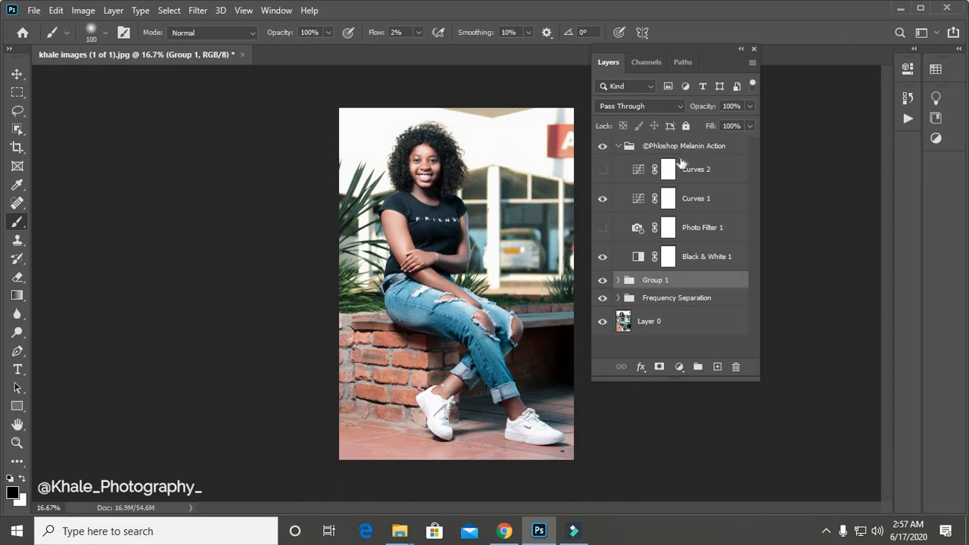
left_click(616, 146)
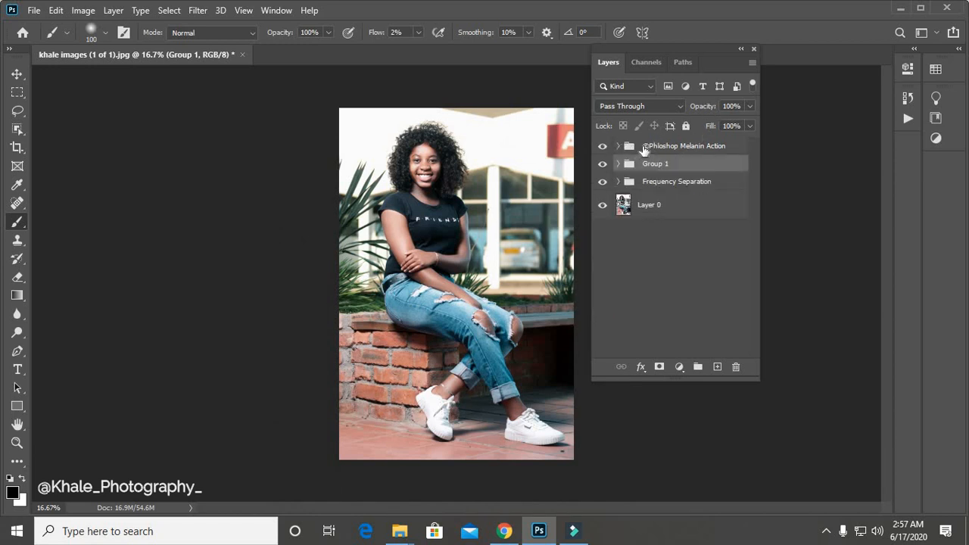
left_click(645, 148)
left_click_drag(704, 106, 666, 110)
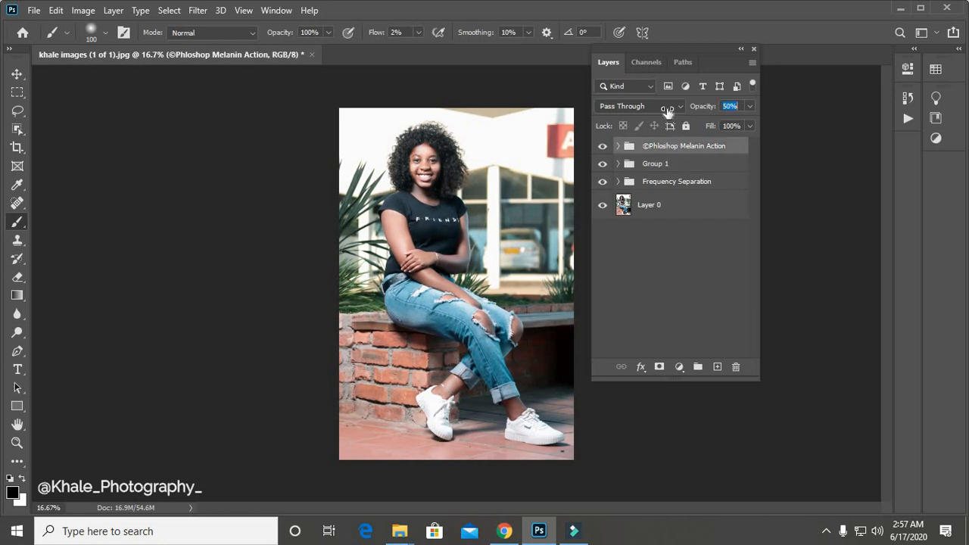
key("Return")
left_click(604, 147)
left_click(604, 147)
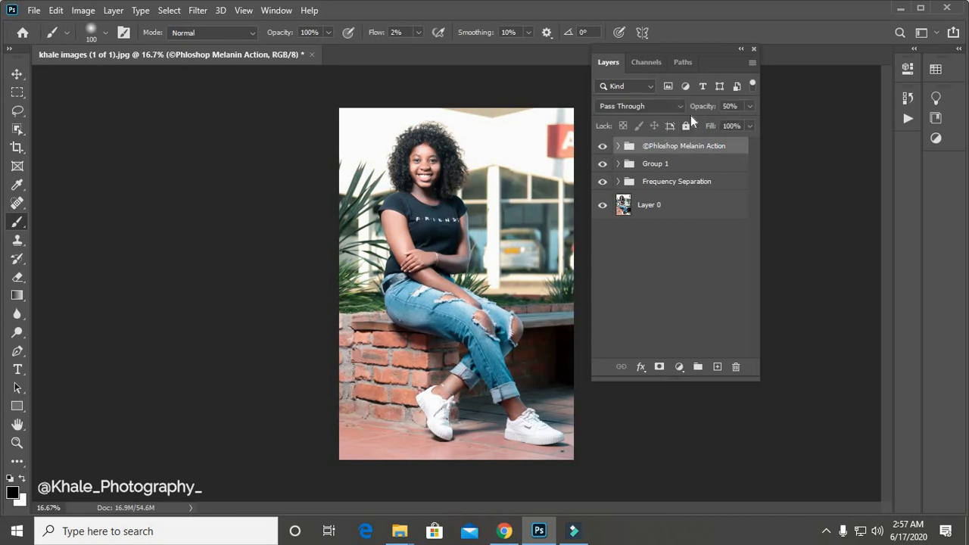
- Lower the melanin group's opacity to 41%, compare its effect, and move the Layers panel farther from the photo
left_click_drag(700, 108, 694, 109)
left_click(603, 148)
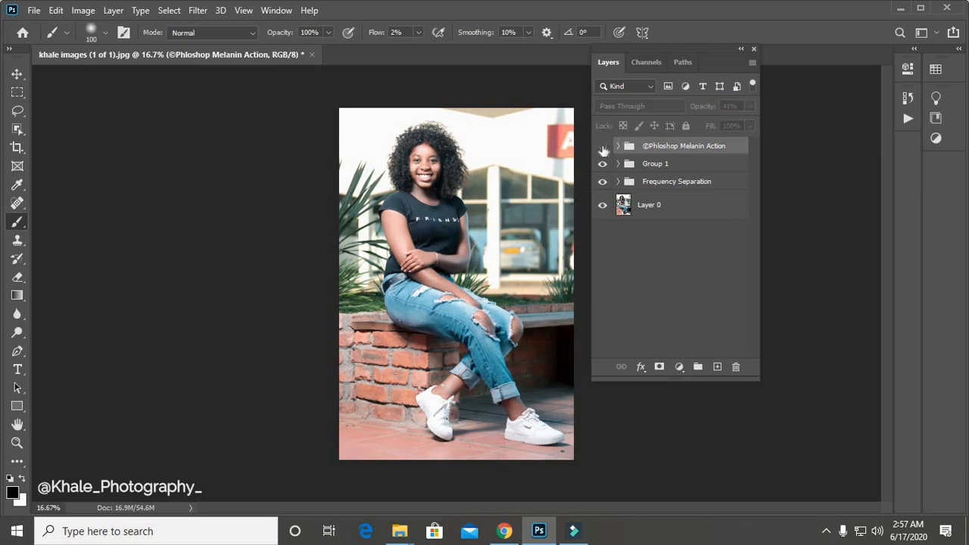
left_click(603, 148)
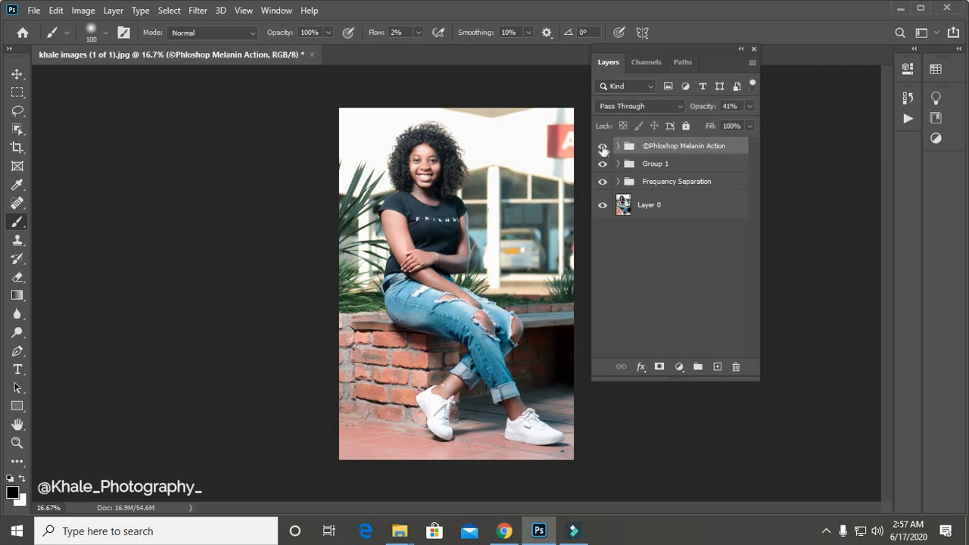
left_click_drag(723, 46, 813, 56)
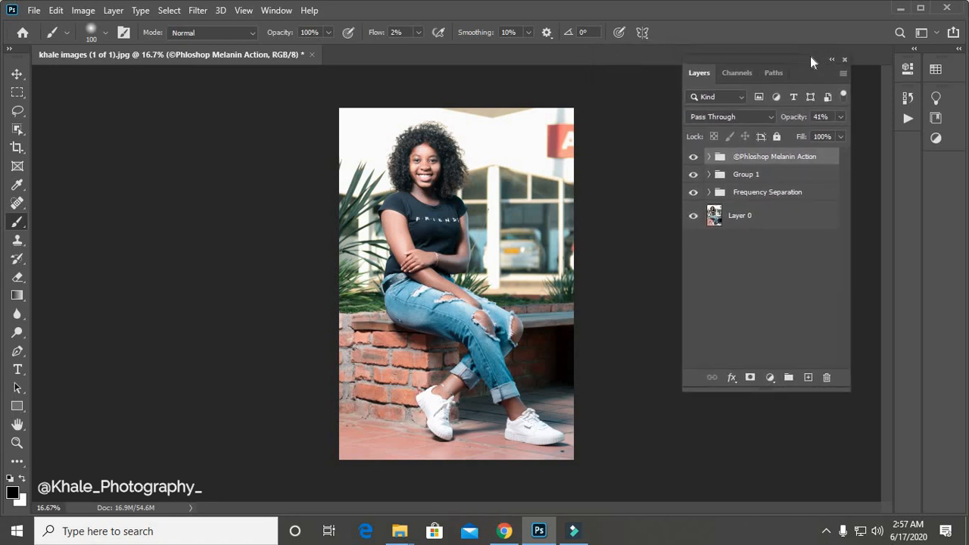